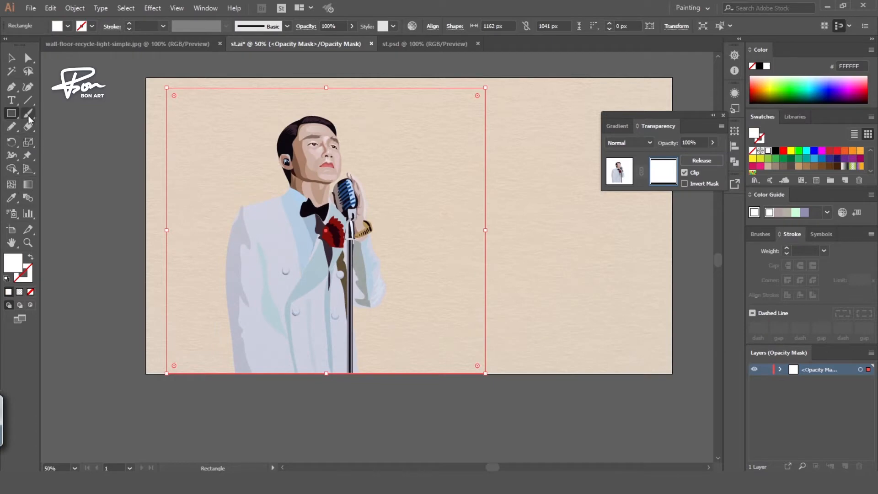
Step: With the Paintbrush tool, choose a rough tapered charcoal brush from the Artistic_ChalkCharcoalPencil brush library
left_click(28, 114)
left_click(287, 26)
left_click(185, 112)
mouse_move(204, 145)
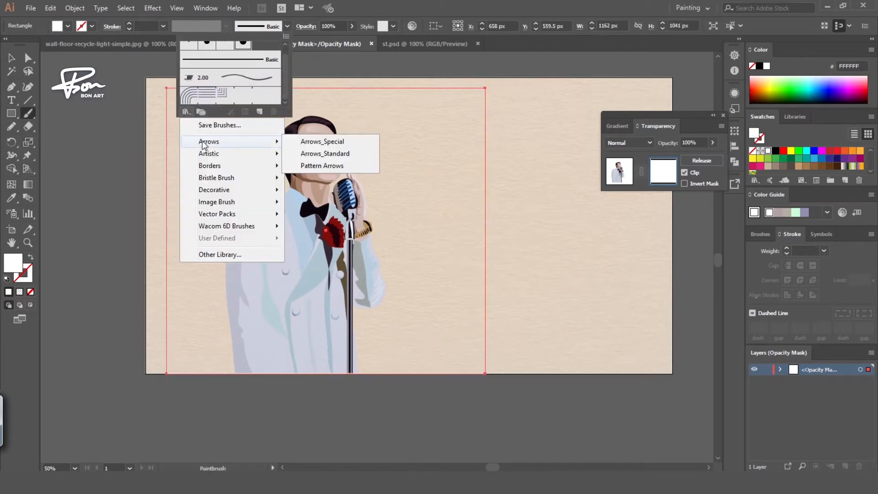
left_click(322, 141)
left_click(415, 284)
left_click(416, 284)
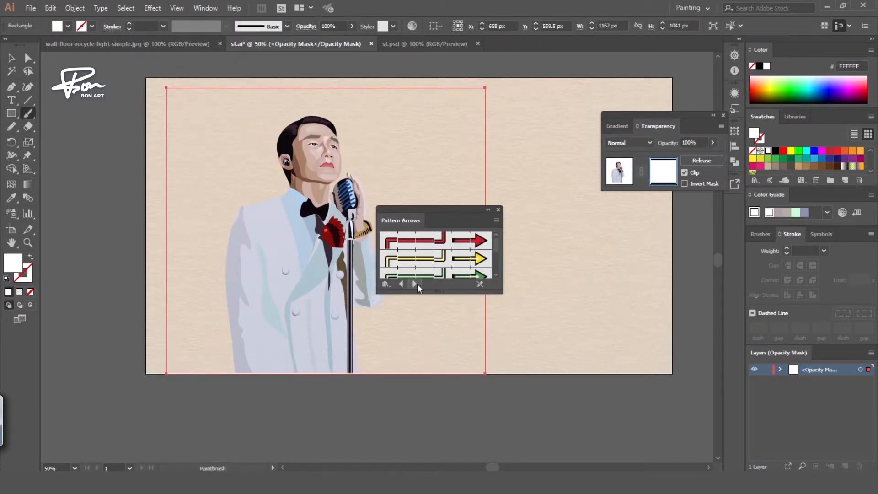
left_click(416, 284)
left_click(417, 284)
scroll(495, 251, "down", 1)
left_click(475, 246)
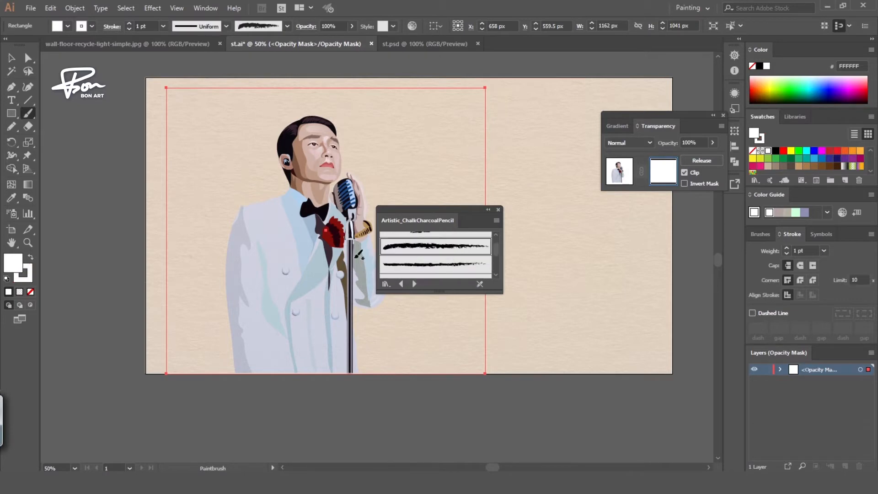
Step: Set the stroke weight to 12 pt and try a white brush stroke across the jacket's lower edge in the opacity mask
left_click(163, 26)
left_click(170, 196)
left_click(388, 366)
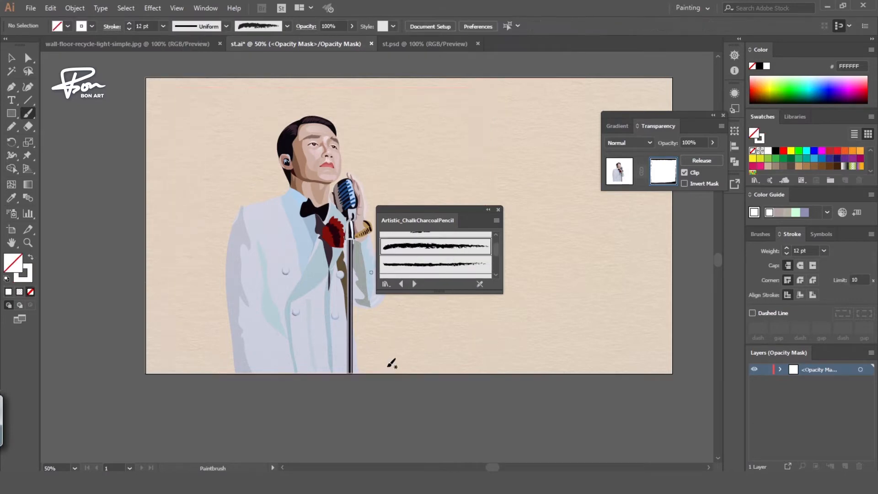
left_click(307, 369, "ctrl")
left_click(30, 290)
key("ctrl+z")
left_click(57, 287, "ctrl")
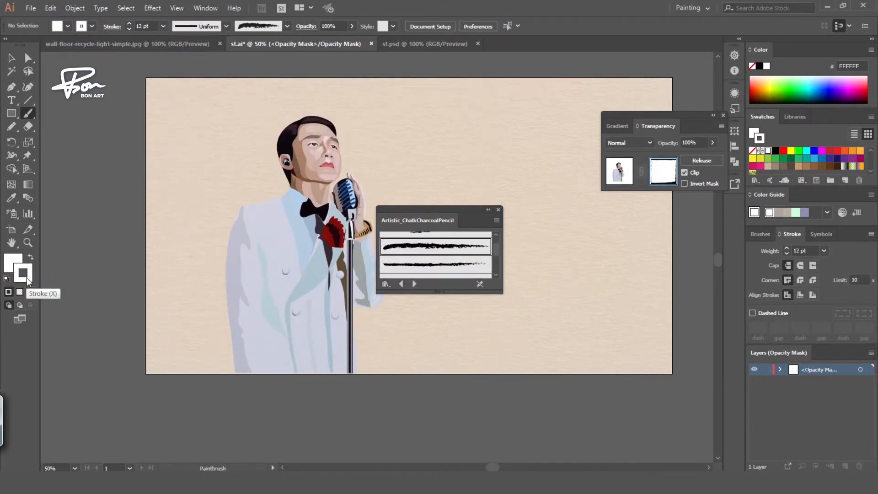
Step: Set the stroke to black with no fill and mask out the jacket's bottom edge with the charcoal brush
double_click(27, 278)
left_click(504, 331)
left_click(751, 196)
left_click(13, 262)
left_click(30, 291)
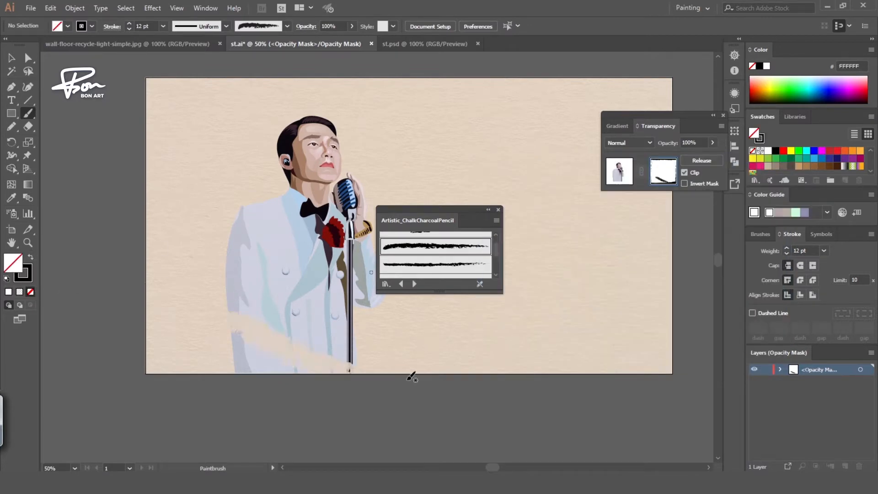
key("ctrl+z")
Step: Try a scattered scribble chalk brush on the lower part of the jacket
scroll(498, 252, "down", 2)
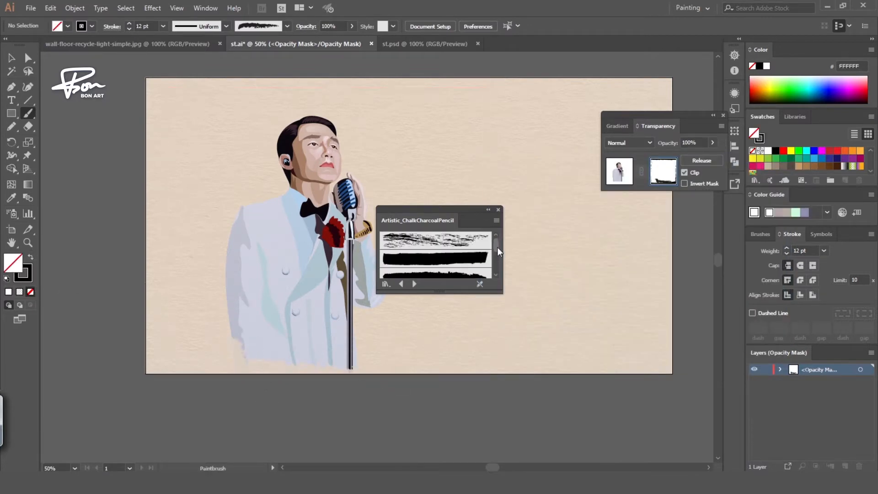
left_click_drag(261, 314, 264, 352)
key("ctrl+z")
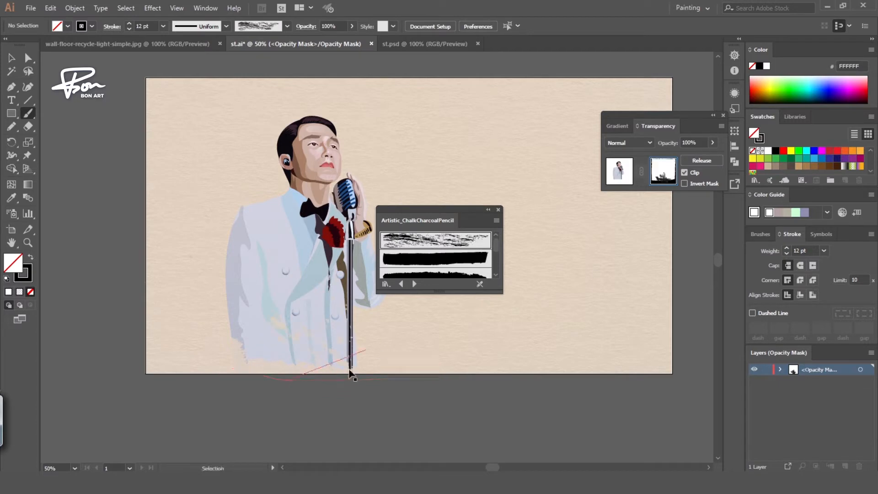
Step: Erode the lower jacket and sleeve in the mask with a thick ragged charcoal brush and a thin rough one
scroll(496, 259, "down", 3)
left_click(435, 245)
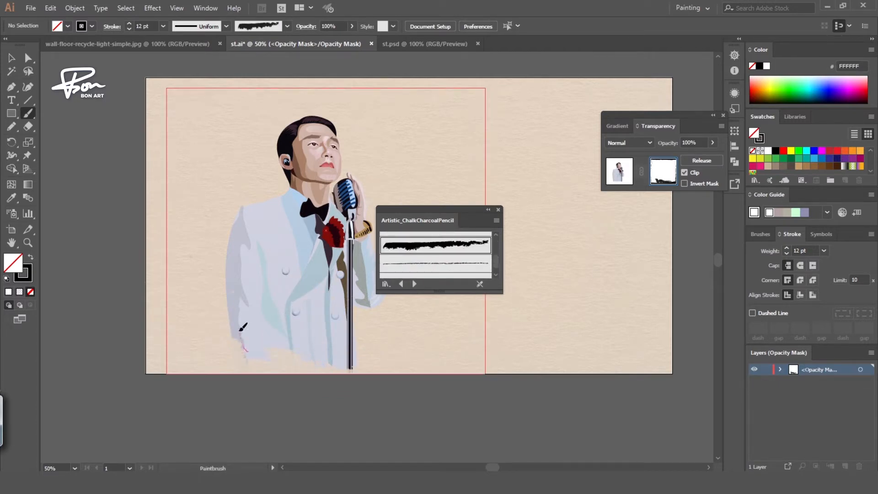
left_click(445, 262)
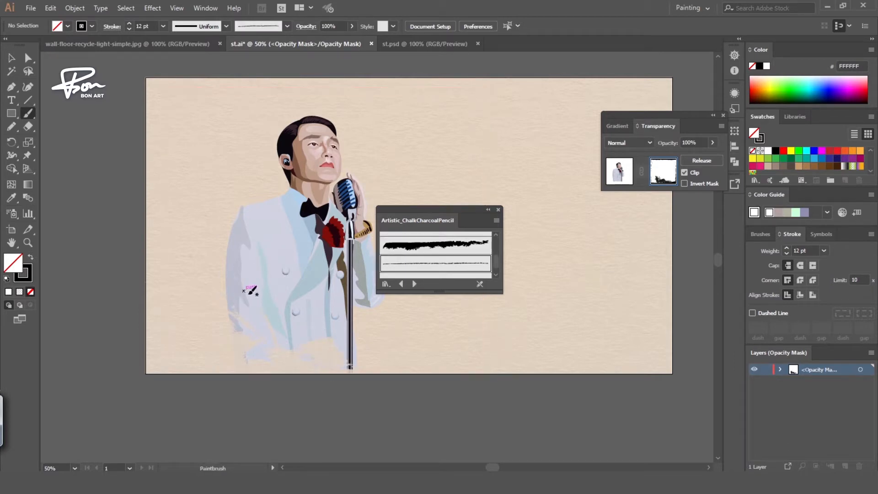
Step: Move the brush library clear of the figure and choose a tapered charcoal brush
left_click_drag(438, 209, 617, 241)
scroll(658, 291, "down", 2)
left_click(653, 276)
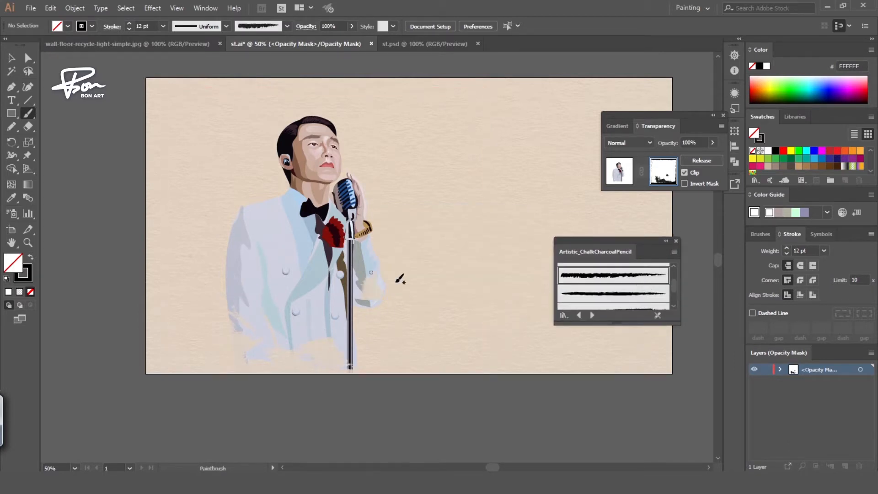
Step: Try fading out the lower end of the microphone stand with a tapered charcoal brush
key("z")
left_click_drag(350, 368, 403, 337)
scroll(404, 337, "down", 5)
mouse_move(398, 259)
left_mouse_down()
mouse_move(411, 411)
mouse_move(396, 433)
left_mouse_up()
left_click(574, 300)
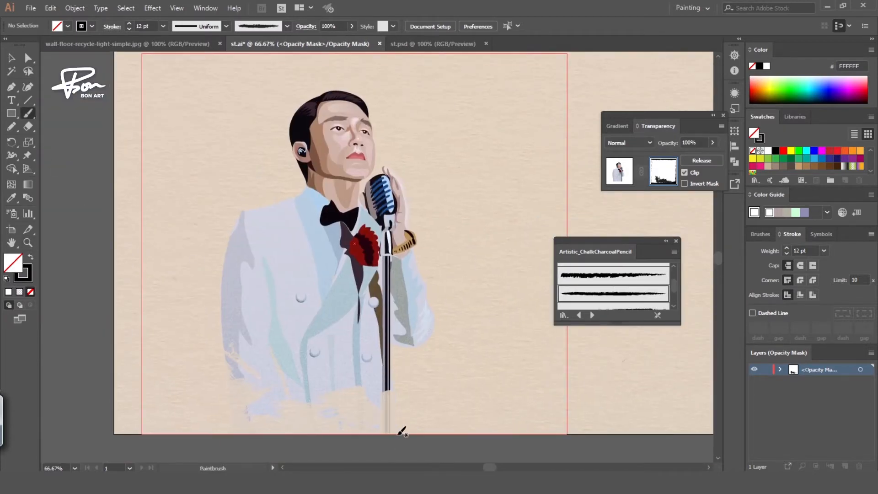
key("ctrl+z")
Step: Roughen the faded edge of the lower sleeve and jacket with black strokes of a thin charcoal brush
left_click_drag(309, 396, 299, 357)
left_click_drag(673, 286, 676, 297)
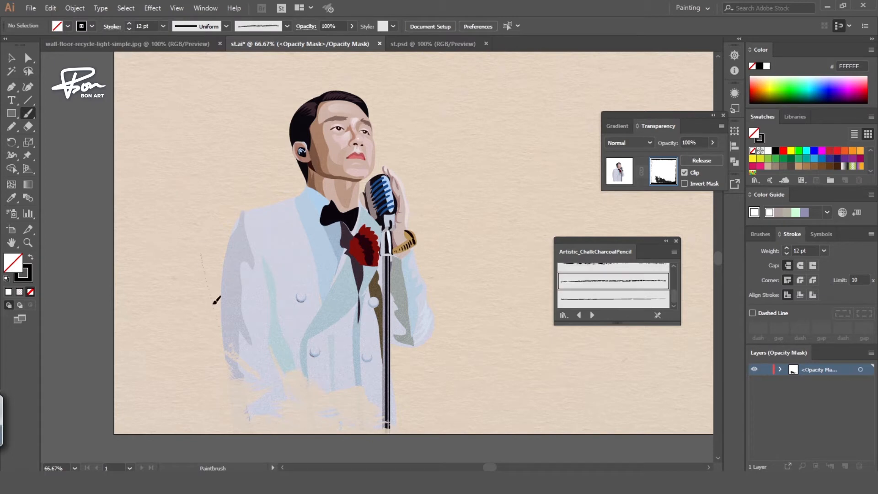
left_click_drag(238, 283, 294, 399)
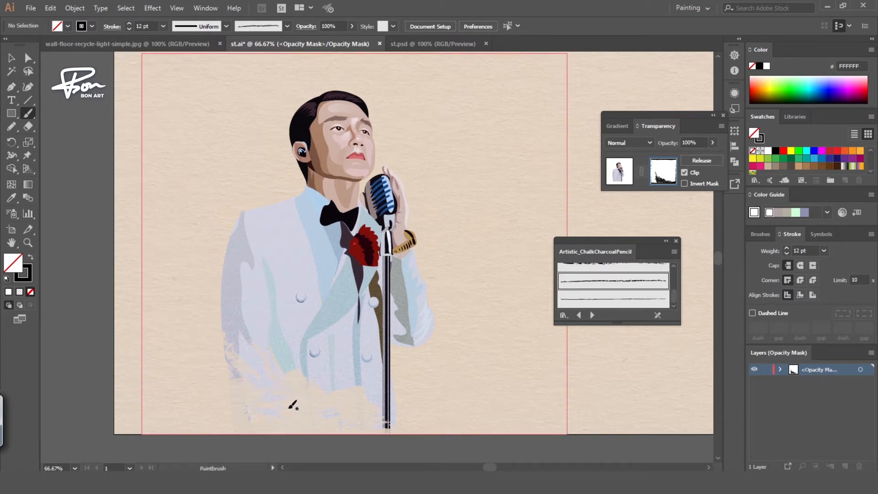
left_click_drag(351, 437, 354, 439)
scroll(386, 360, "down", 1)
left_click_drag(390, 350, 376, 412)
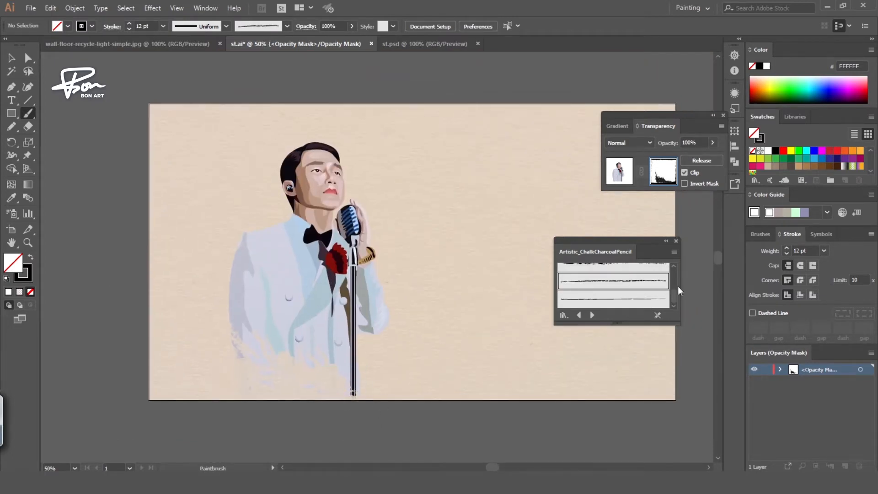
Step: Break up the lower jacket and microphone stand with strokes of the scattered scribble chalk brush
scroll(672, 288, "up", 5)
left_click(613, 272)
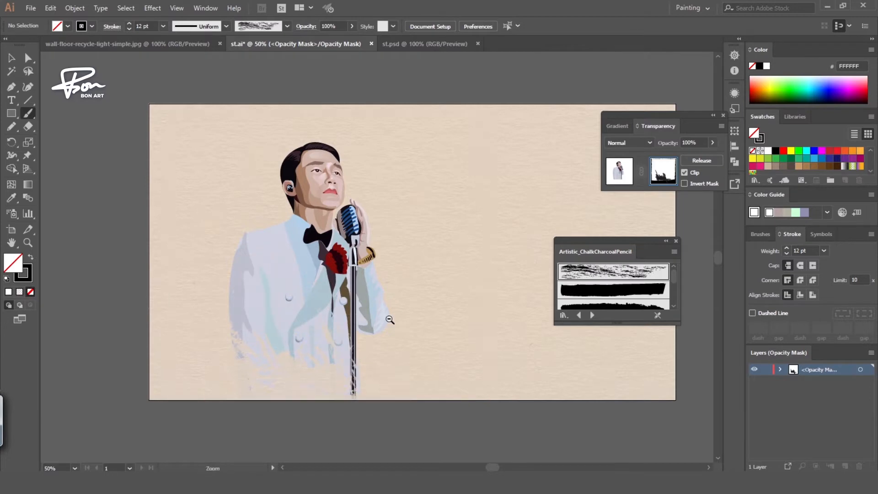
left_click(394, 325, "ctrl+alt")
left_click_drag(429, 337, 368, 378)
left_click(300, 286, "ctrl")
left_click_drag(239, 240, 228, 302)
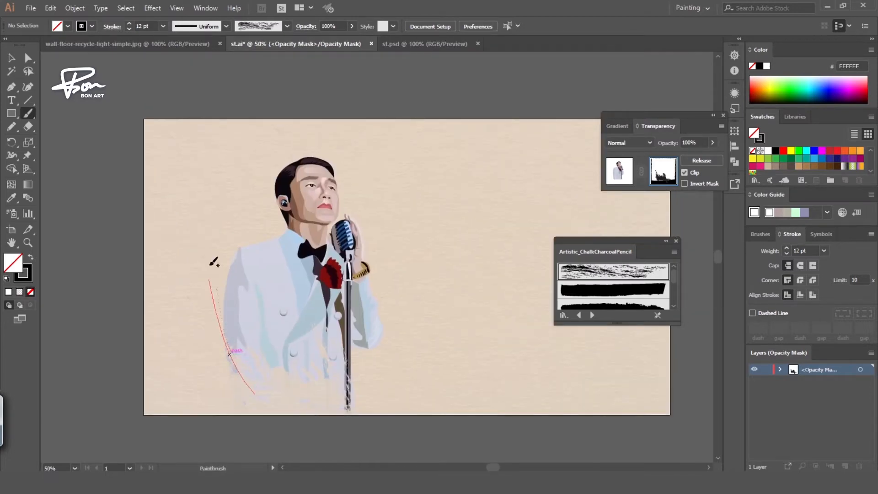
left_click_drag(213, 262, 213, 262)
Step: Set the stroke weight to 5 pt and add finer scribbled charcoal strokes over the faded sleeve and jacket bottom
left_click(163, 26)
left_click(176, 102)
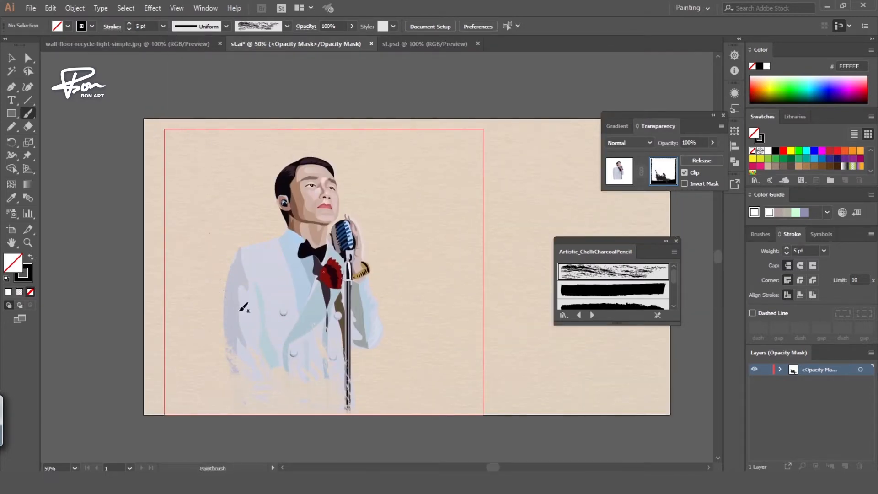
mouse_move(229, 319)
left_mouse_down()
mouse_move(226, 326)
mouse_move(299, 376)
left_mouse_up()
scroll(613, 279, "down", 2)
left_click(613, 279)
left_click_drag(341, 401, 361, 403)
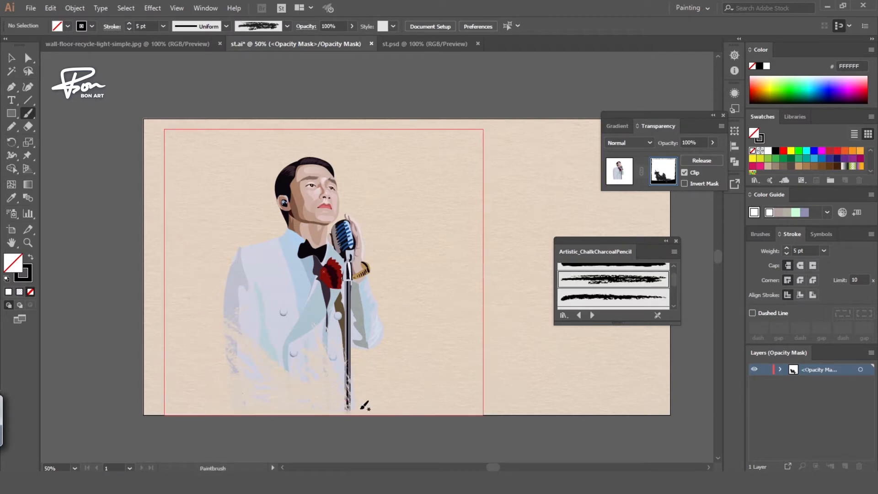
key("ctrl+minus")
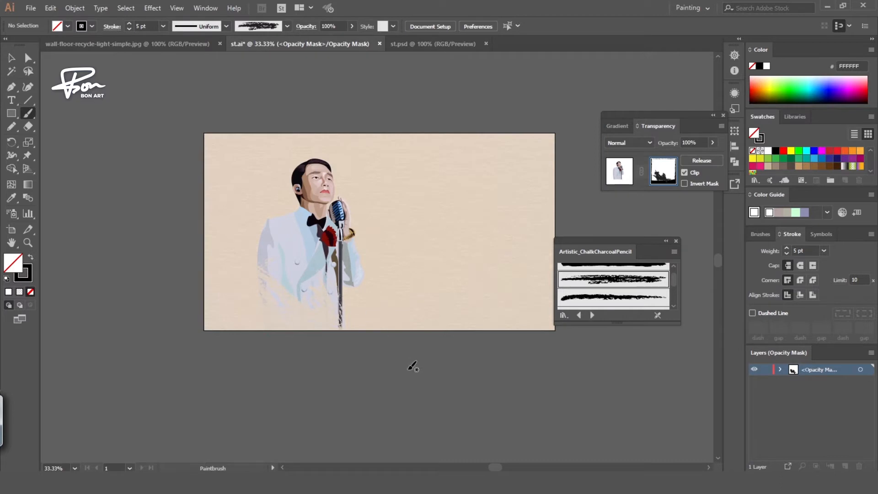
key("ctrl+plus")
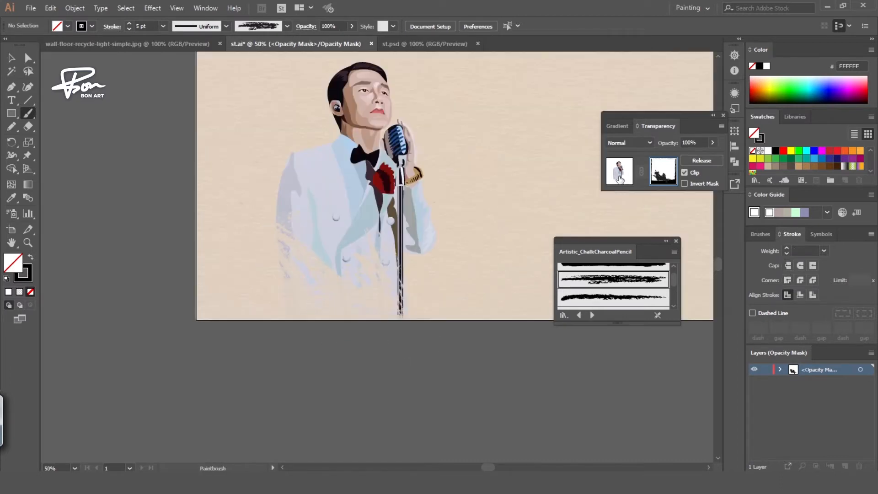
Step: Return from mask editing to the artwork, collapse the Transparency panel and dock the brush library at the side
left_click(619, 178)
key("v")
left_click(482, 349)
left_click_drag(492, 343, 394, 401)
left_click(712, 115)
left_click_drag(647, 240, 734, 206)
Step: Draw a rectangle about 156 × 37 px beside the singer and fill it with brown-red 7F3B2B without a stroke
left_click_drag(434, 252, 478, 262)
key("ctrl+plus")
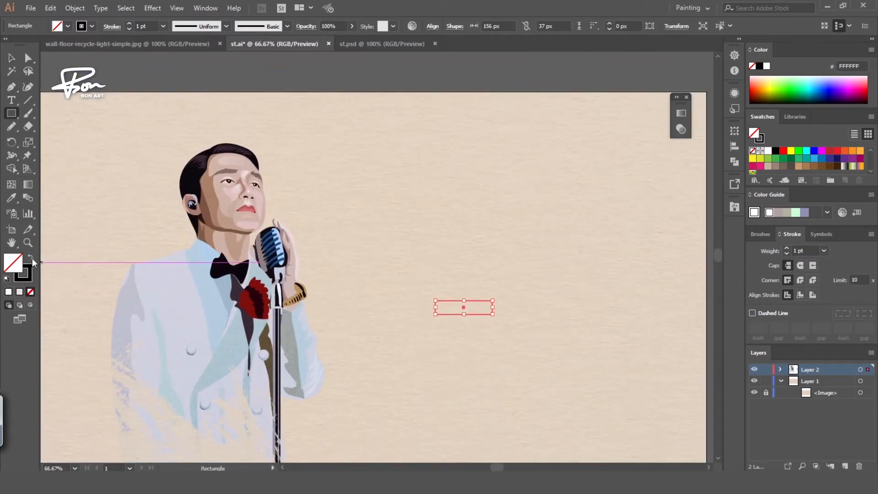
left_click(31, 256)
double_click(13, 264)
left_click_drag(566, 243, 599, 247)
left_click_drag(646, 323, 645, 326)
left_click(586, 255)
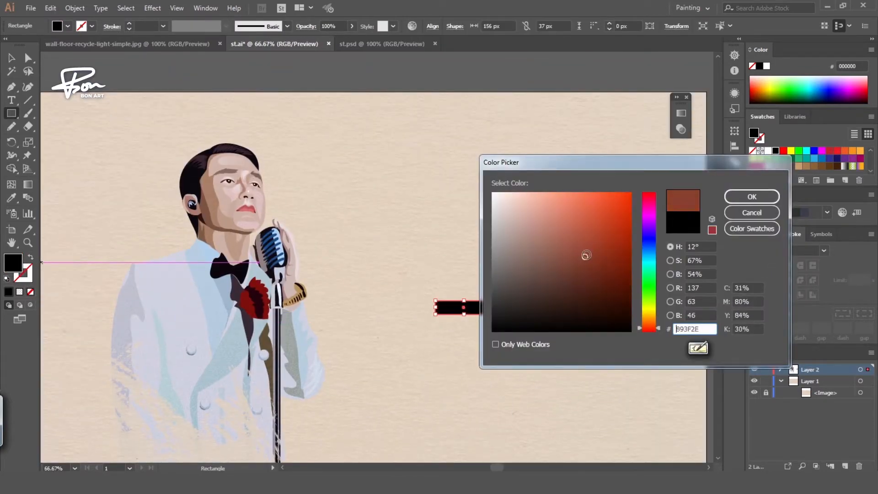
left_click_drag(591, 256, 585, 261)
left_click(751, 198)
key("v")
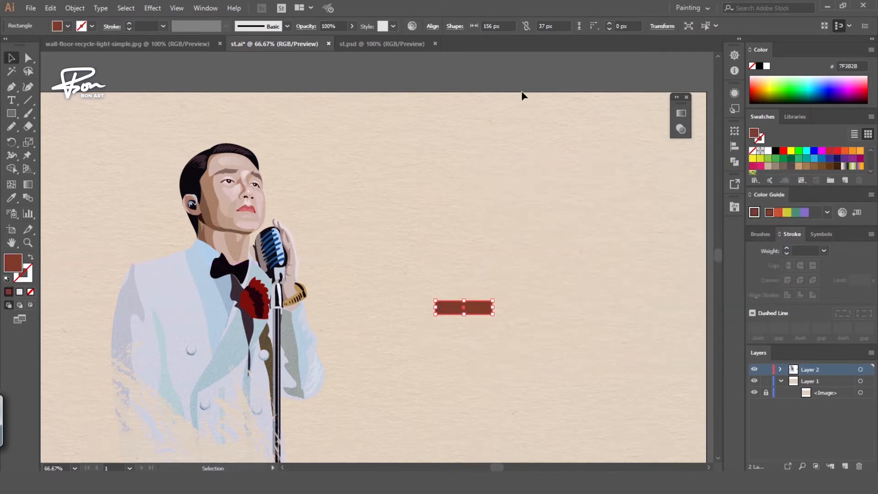
Step: Increase the brown-red rectangle's height to about 56 px and place a copy beside it
left_click(523, 94)
left_click_drag(478, 305, 478, 303)
key("ctrl+=")
left_click_drag(342, 257, 544, 266)
Step: Fill the copied rectangle with slate blue 4B6077
double_click(13, 263)
left_click(647, 251)
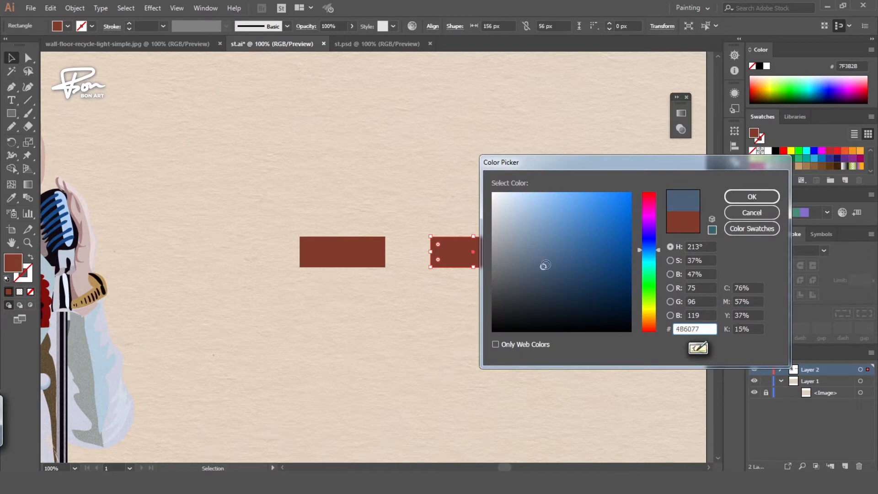
left_click(750, 197)
left_click(487, 206)
Step: Slant both rectangles into parallelograms by shifting their upper corners to the right, and select both shapes
mouse_move(495, 254)
left_mouse_down()
mouse_move(466, 249)
mouse_move(516, 252)
mouse_move(496, 239)
left_mouse_up()
key("a")
left_click(265, 240)
left_click(351, 239, "shift")
left_click(396, 239, "shift")
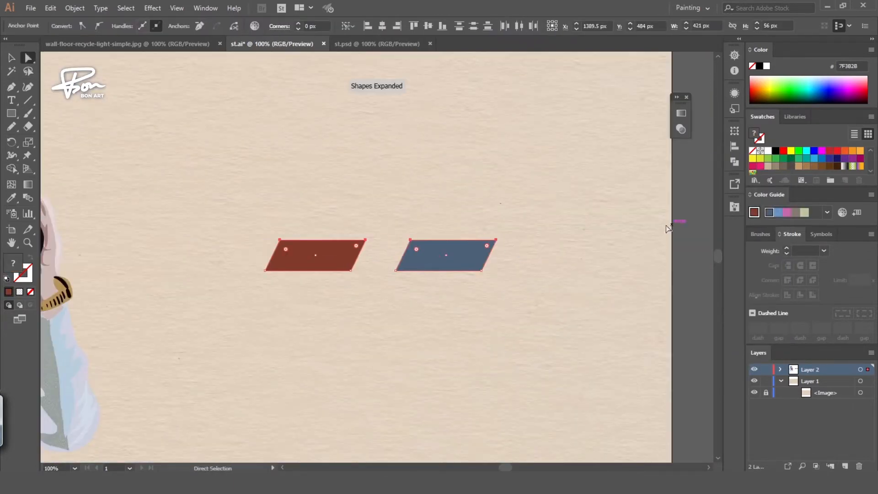
left_click(666, 226)
key("ctrl+minus")
left_click_drag(617, 256, 693, 257)
key("ctrl+a")
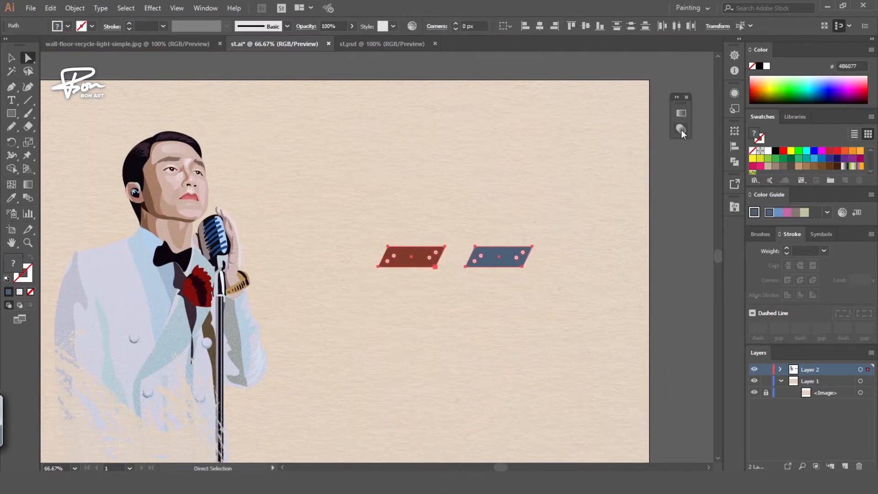
Step: Try to add the two parallelograms to the chalk and charcoal brush library
left_click(733, 206)
mouse_move(488, 257)
left_mouse_down()
mouse_move(661, 247)
mouse_move(647, 236)
mouse_move(706, 218)
left_mouse_up()
left_click(734, 207)
left_click(733, 207)
left_click(205, 8)
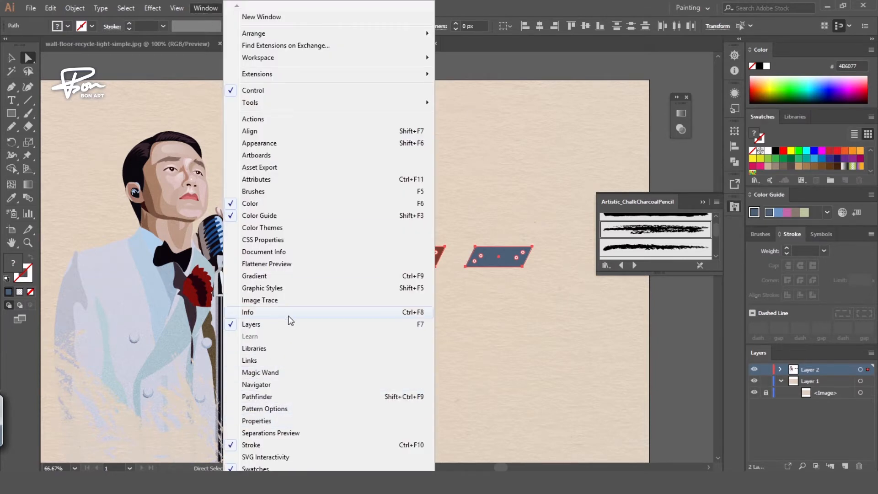
mouse_move(305, 469)
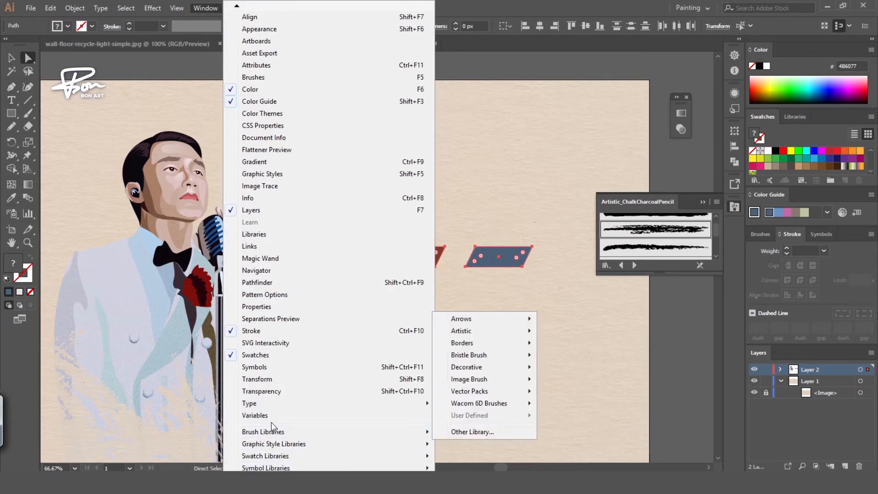
left_click(733, 208)
left_click(732, 208)
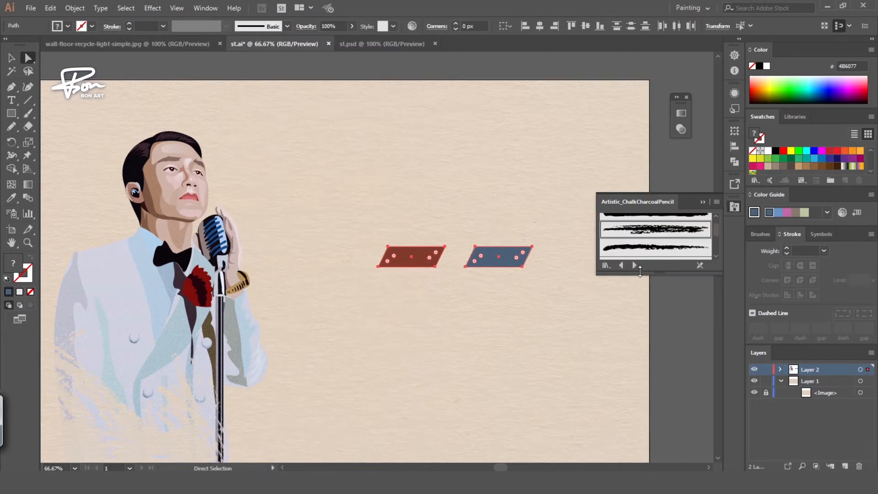
left_click(733, 208)
Step: Show the Brushes panel and create a pattern brush from the two parallelograms with Fixed scale at 100% and 0% spacing
left_click(205, 8)
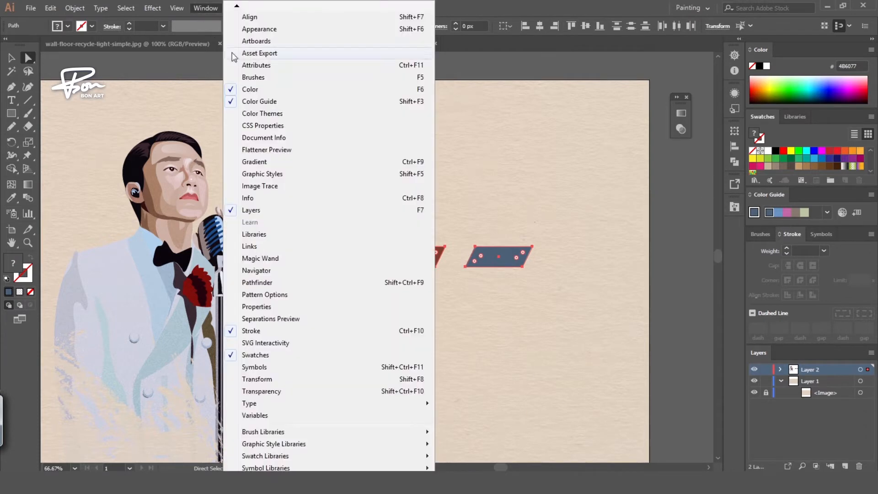
left_click(269, 80)
left_click_drag(789, 308, 790, 309)
left_click(425, 319)
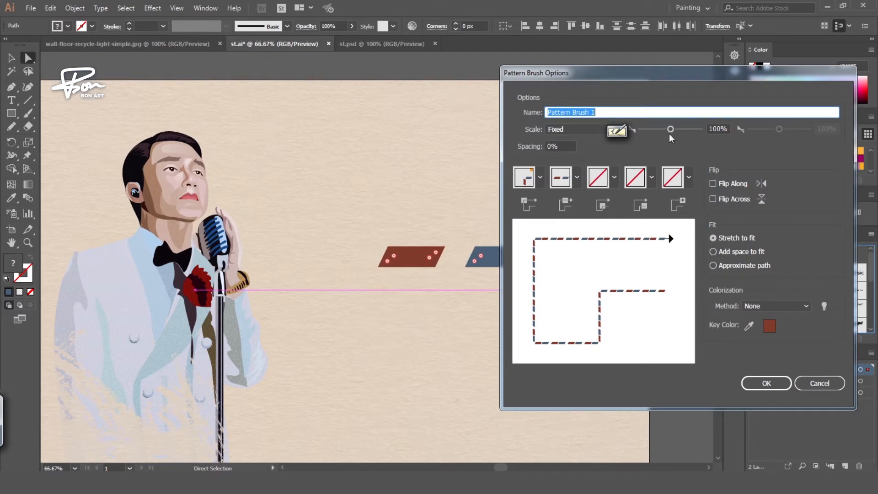
left_click_drag(670, 132, 668, 130)
left_click(766, 382)
Step: Draw a 1920 x 1080 px rectangle covering the artboard and outline it with the parallelogram pattern brush
scroll(612, 247, "down", 2)
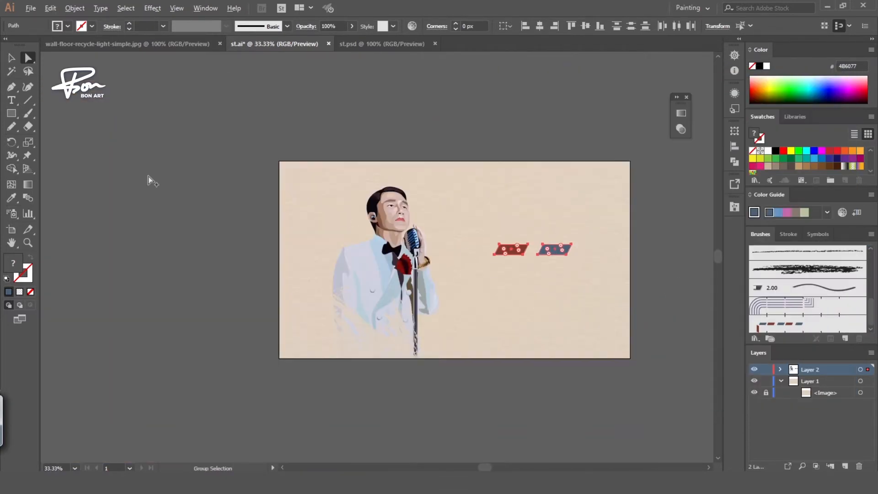
key("m")
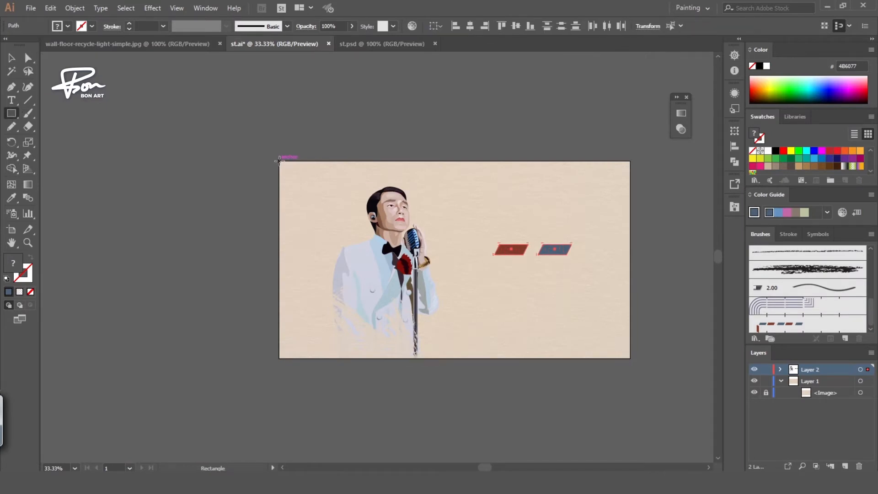
left_click_drag(279, 161, 630, 358)
double_click(780, 324)
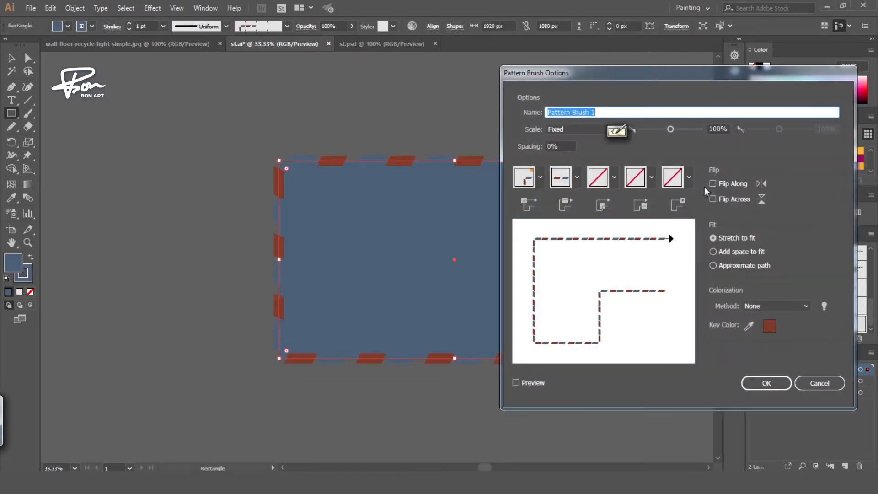
Step: Reduce the pattern brush's scale to 53% with Preview on and apply the change to the existing stroke
left_click_drag(670, 129, 661, 133)
left_click(515, 383)
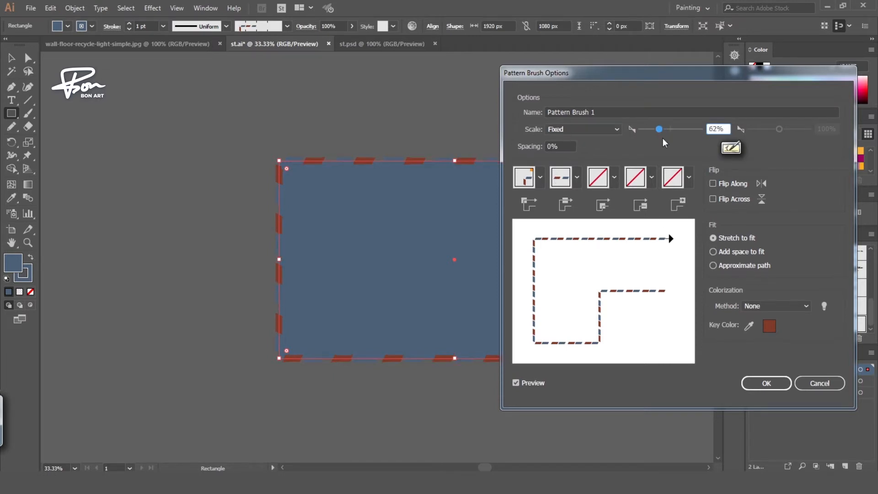
left_click(766, 383)
left_click(489, 255)
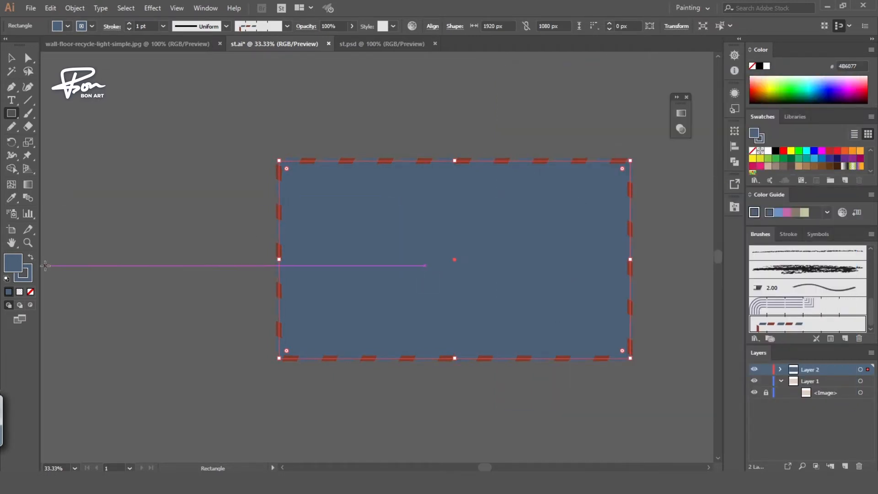
Step: Remove the border rectangle's fill and deselect it
key("slash")
key("v")
left_click(186, 223)
Step: Shrink the border rectangle to about 1894 x 1051 px so the stripes fit inside the artboard edges
scroll(631, 164, "up", 4)
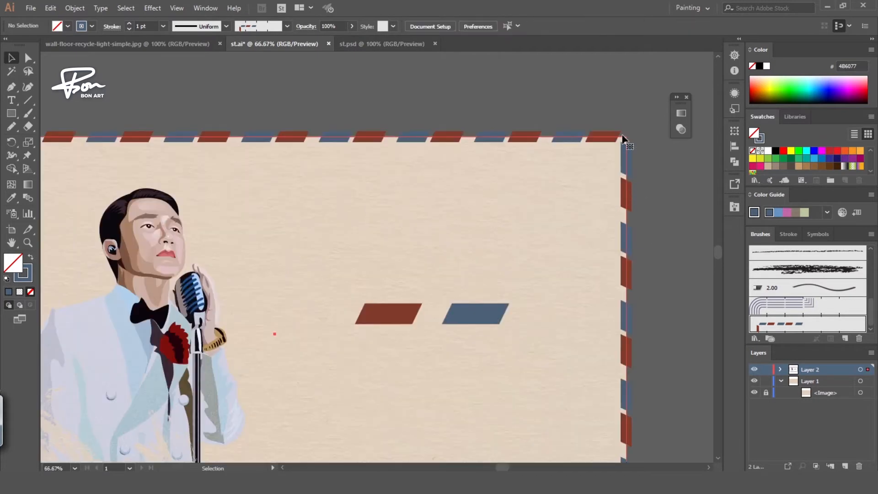
left_click(608, 148)
left_click_drag(607, 148, 611, 151)
scroll(639, 175, "down", 4)
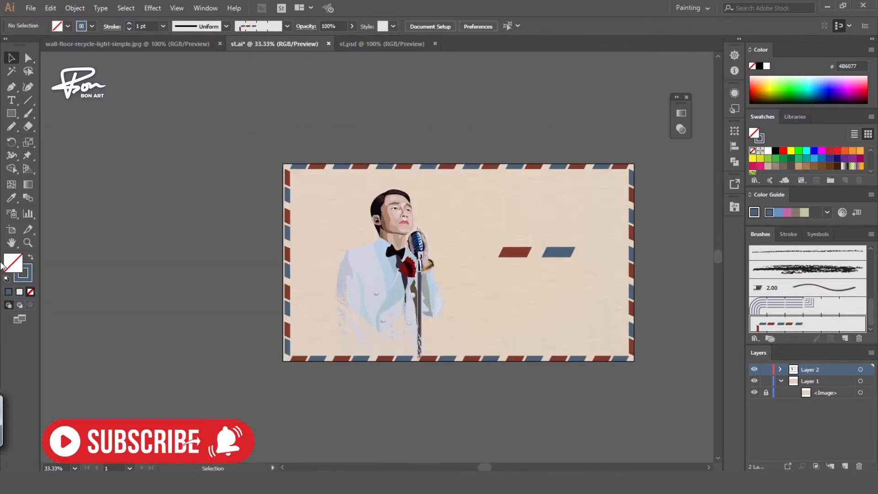
scroll(255, 235, "up", 2)
scroll(329, 360, "down", 2)
scroll(325, 296, "up", 1)
left_click_drag(319, 269, 317, 269)
left_click(242, 239)
scroll(242, 237, "down", 3)
scroll(399, 242, "up", 2)
Step: Delete the loose red and blue parallelograms beside the singer
left_click(473, 233)
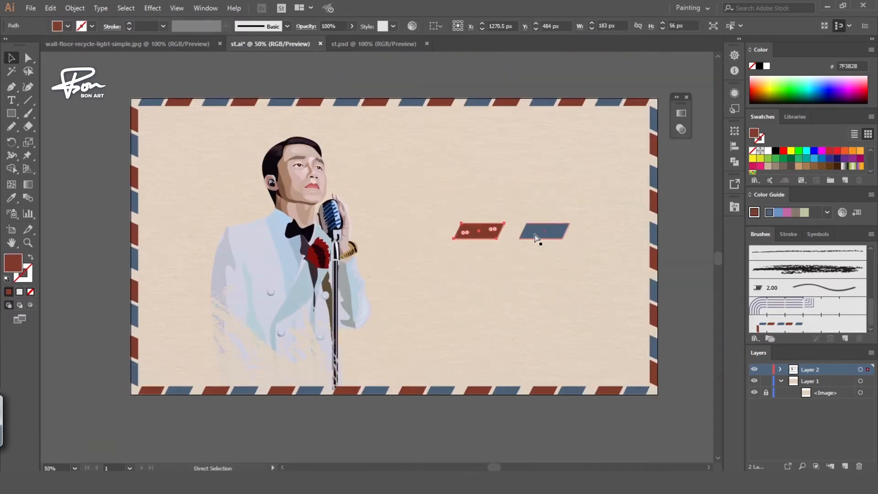
left_click(536, 236, "shift")
key("Delete")
Step: Select the border rectangle and set its pattern brush scale to 51%
left_click(501, 102)
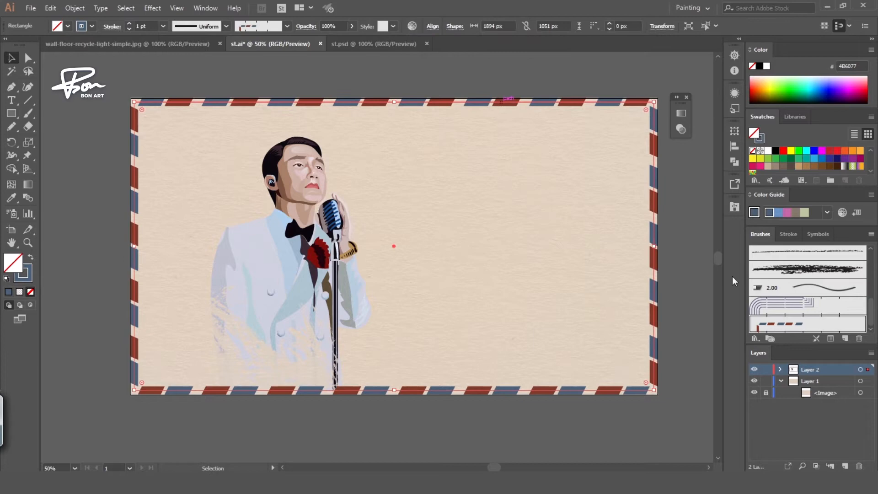
double_click(783, 326)
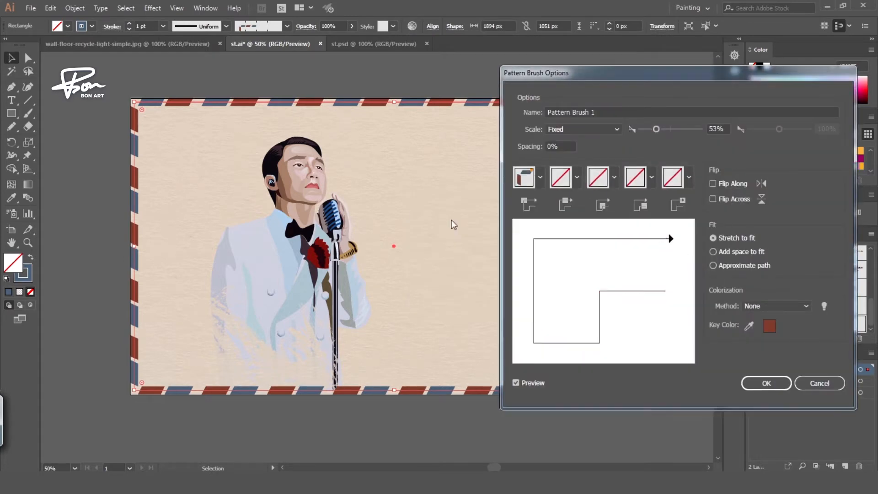
left_click_drag(656, 129, 656, 131)
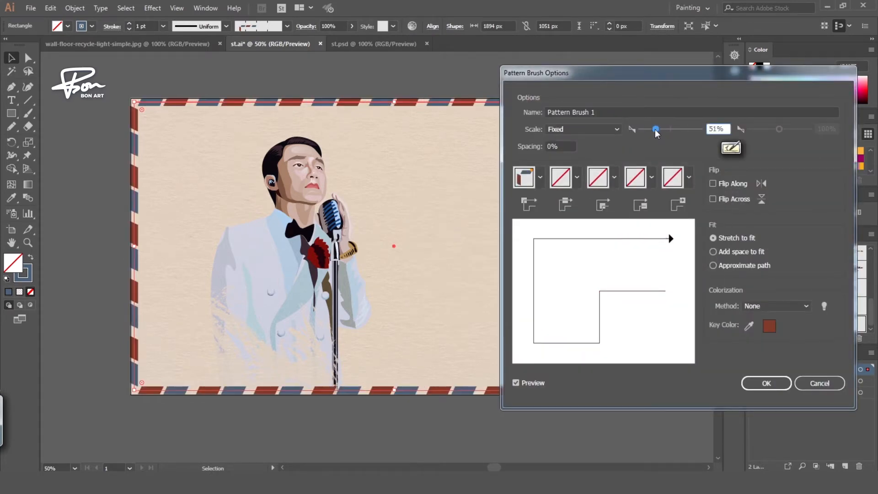
left_click(766, 384)
left_click(720, 256)
Step: Enable Flip Along for the pattern brush, choose a side tile, and apply the changes to the border stroke
left_click(713, 183)
left_click(750, 382)
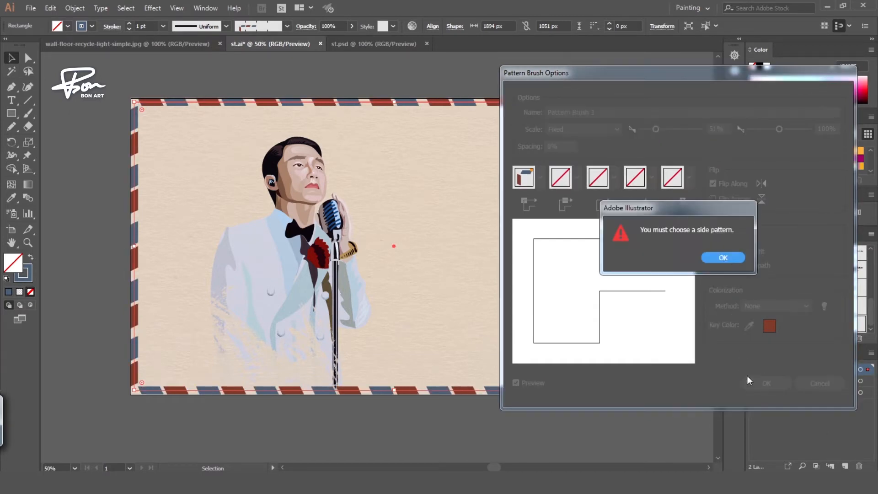
left_click(722, 258)
left_click(560, 177)
left_click(492, 224)
key("Return")
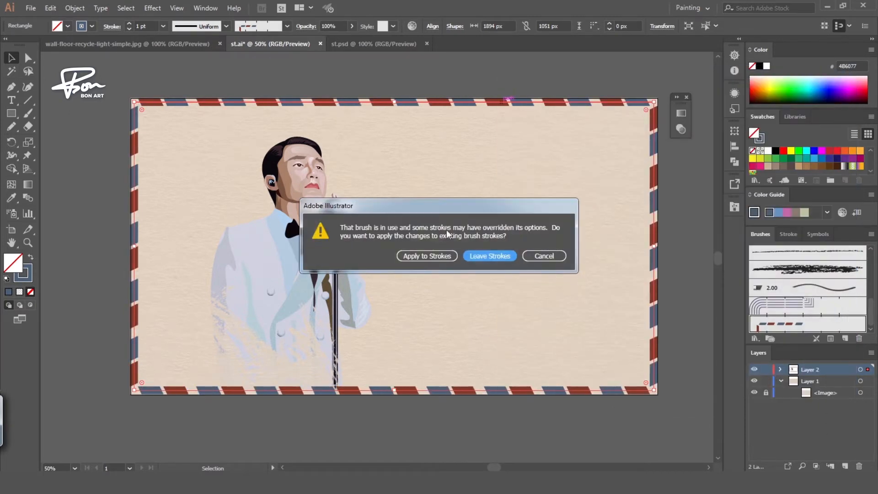
left_click(426, 255)
left_click(602, 82)
Step: Dock the floating Gradient and Transparency panel group with the collapsed panels
scroll(599, 81, "down", 2)
scroll(597, 84, "up", 2)
scroll(499, 186, "up", 2)
mouse_move(552, 212)
left_mouse_down()
mouse_move(461, 219)
mouse_move(446, 234)
left_mouse_up()
left_click_drag(680, 97, 732, 63)
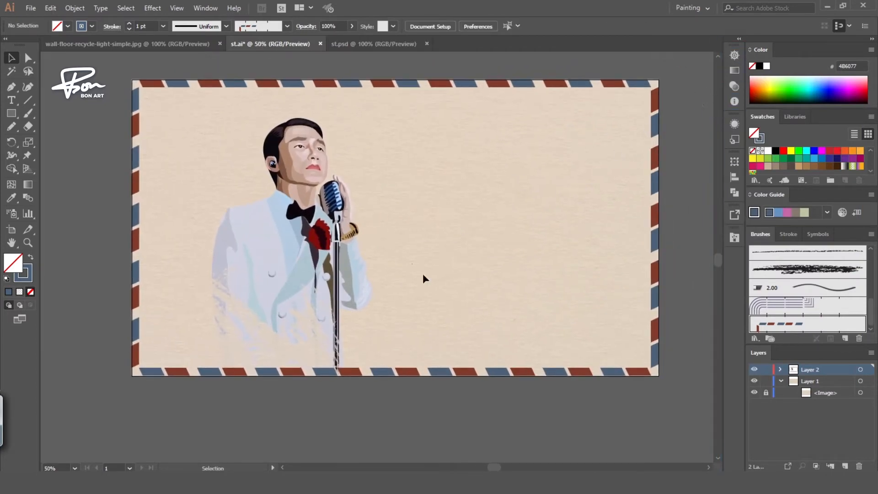
Step: Hand-letter "Thuong em!" beside the singer with a slate blue Touch Calligraphic brush stroke
left_click_drag(485, 312, 461, 346)
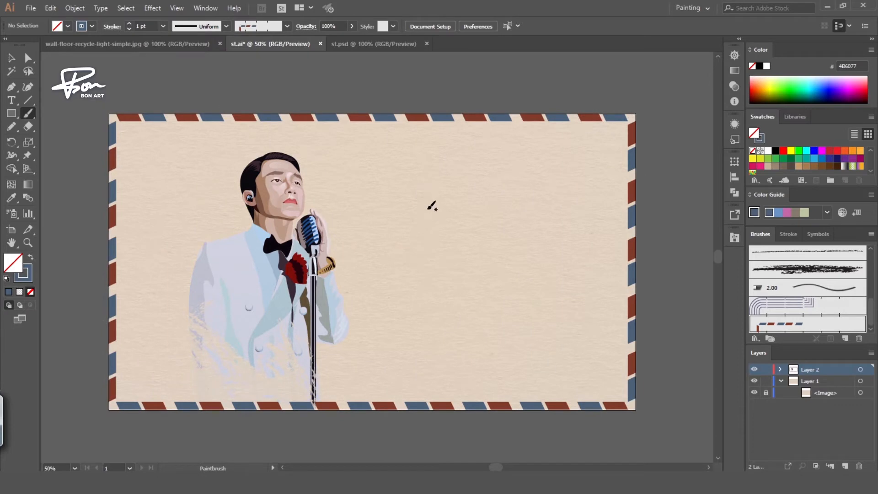
left_click(286, 26)
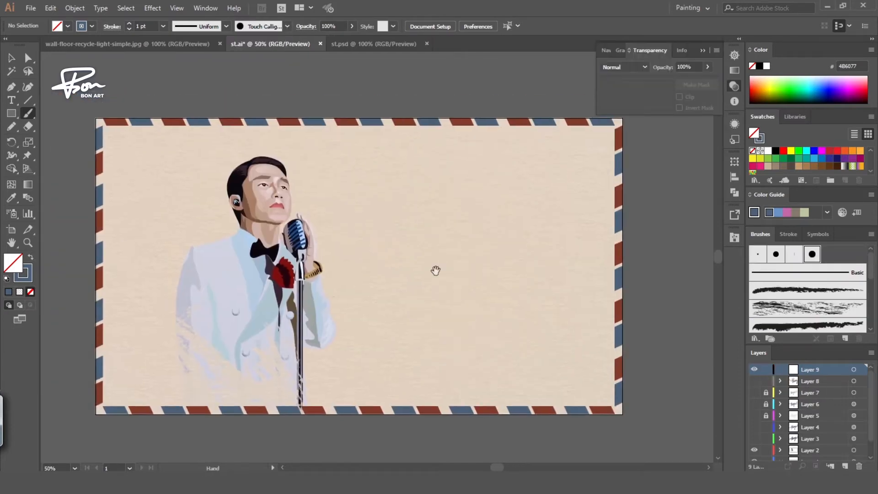
mouse_move(445, 244)
left_mouse_down()
mouse_move(450, 234)
mouse_move(521, 234)
left_mouse_up()
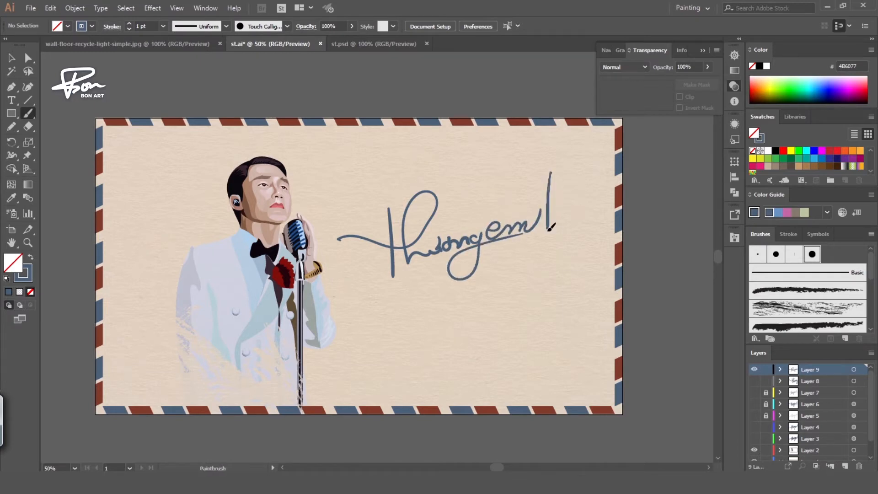
Step: Reposition the starting end of the lettering's long crossbar stroke and smooth it into a clean curve
scroll(502, 304, "down", 3)
scroll(350, 298, "up", 5)
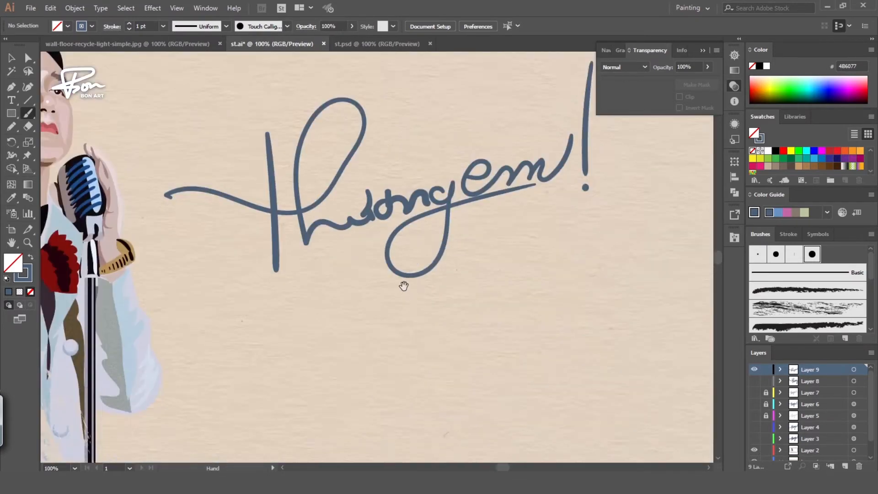
left_click_drag(404, 286, 419, 362)
key("a")
left_click_drag(185, 273, 178, 277)
key("ctrl+plus")
left_click_drag(11, 127, 40, 154)
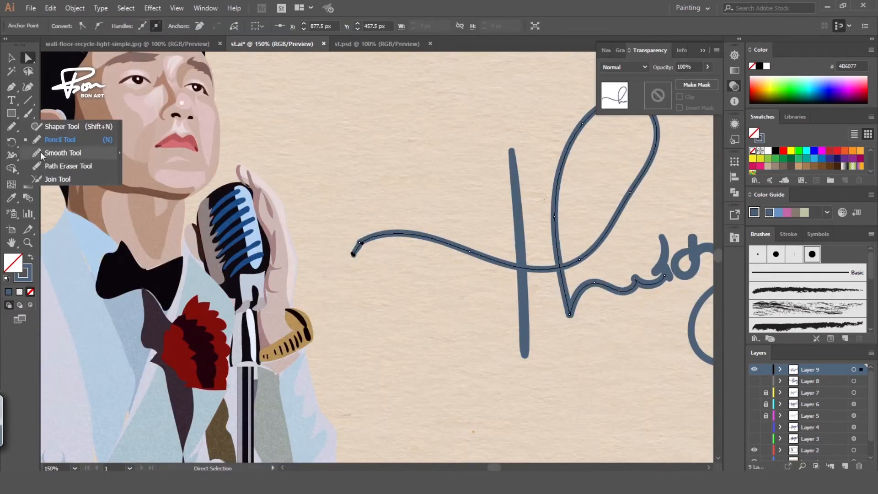
left_click(40, 153)
left_click_drag(353, 254, 372, 237)
left_click(478, 318, "ctrl")
Step: Paint a hook mark above the u in the lettering
key("ctrl+minus")
left_click_drag(504, 351, 347, 378)
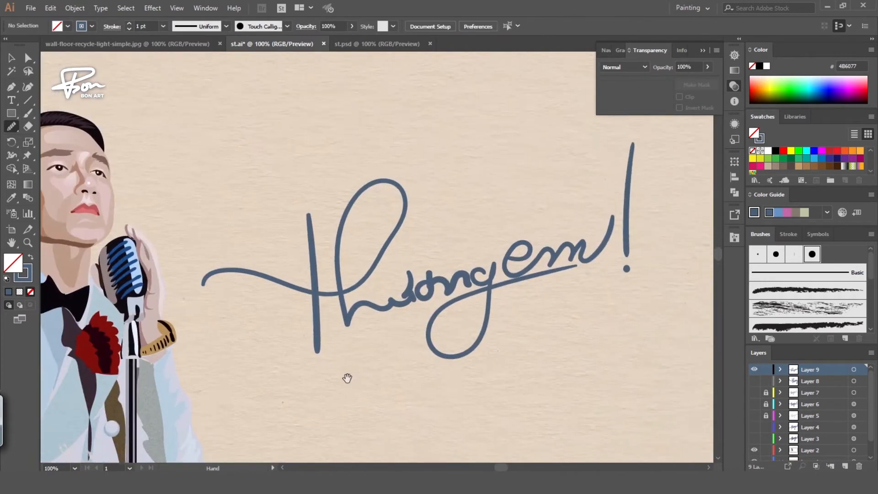
key("ctrl+plus")
key("a")
left_click(380, 246)
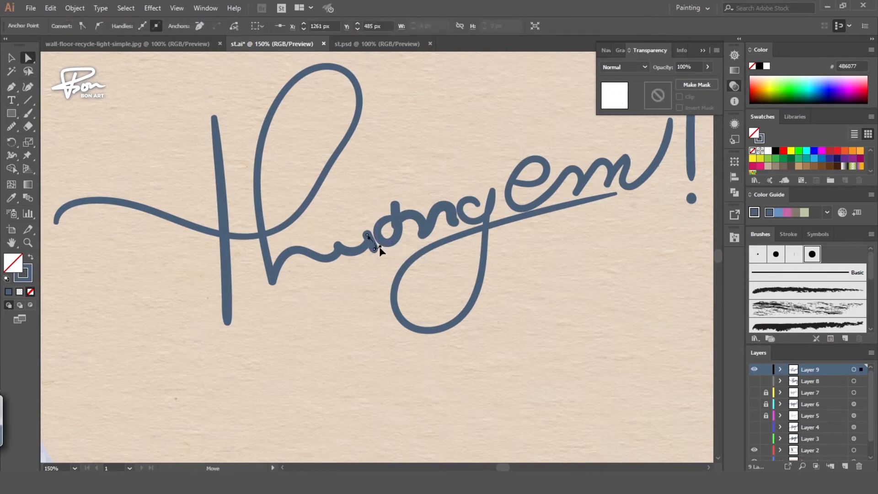
left_click(386, 266)
key("b")
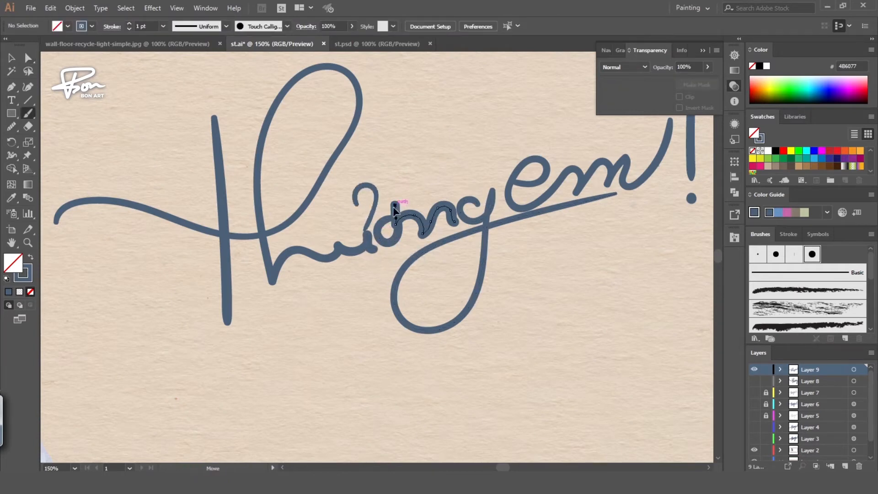
Step: Delete the protruding starting tip of the o in the lettering
left_click(394, 210, "ctrl")
left_click_drag(391, 238, 391, 240)
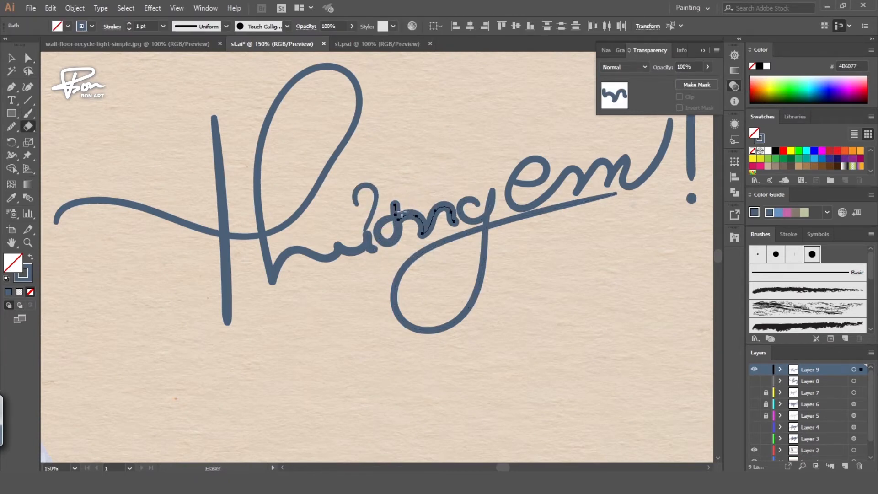
key("a")
left_click(397, 215)
key("Delete")
left_click_drag(449, 288, 420, 332)
Step: Try duplicating the hook mark above the o, and delete both hook marks
key("v")
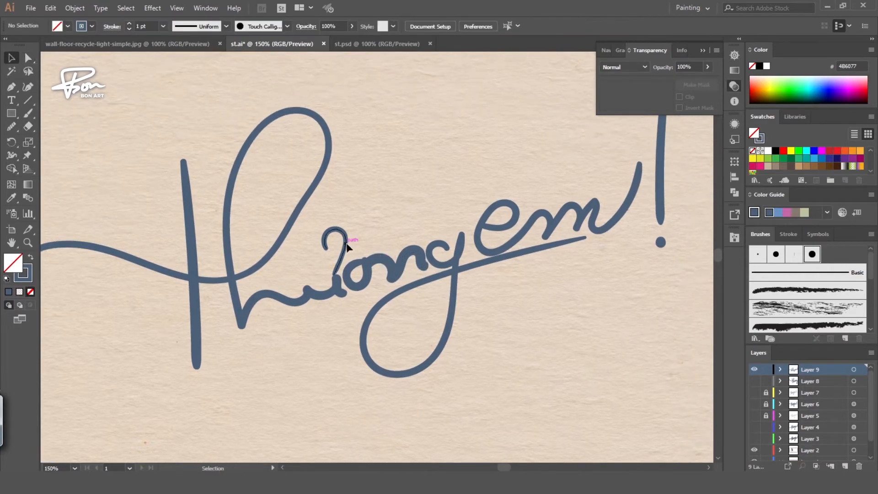
left_click_drag(347, 245, 479, 199)
left_click(396, 218)
left_click(401, 214, "ctrl+alt")
left_click(410, 223, "ctrl+alt")
left_click(418, 281, "ctrl")
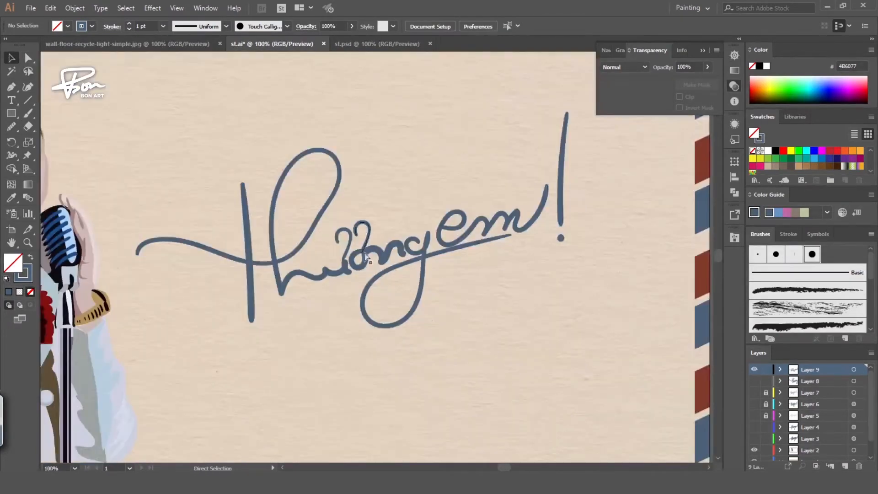
left_click_drag(382, 243, 384, 243)
key("Delete")
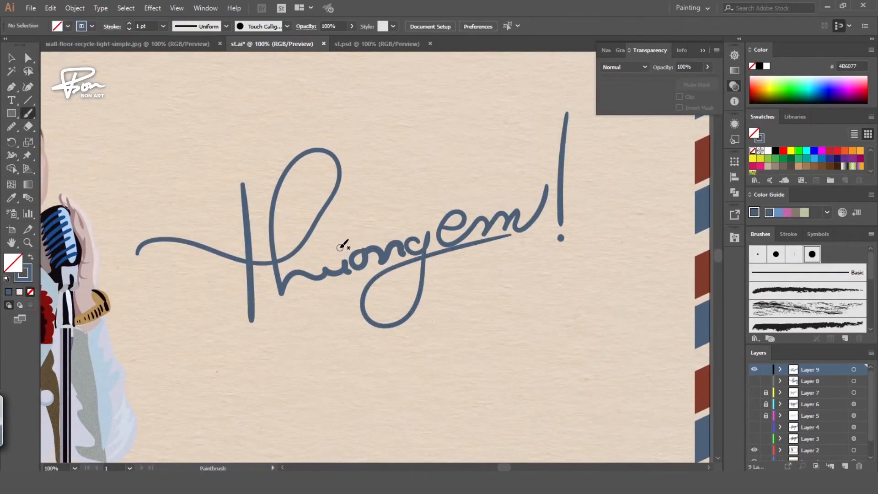
Step: Paint smaller hook marks on the u and the o of the lettering with the Paintbrush
left_click(431, 303, "ctrl+alt")
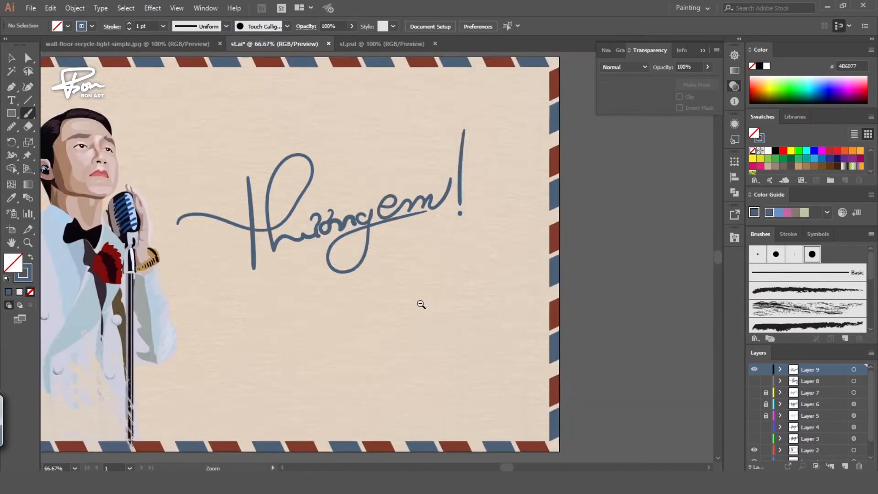
left_click(421, 306, "ctrl+alt")
left_click_drag(407, 297, 503, 375)
left_click(443, 302, "ctrl")
left_click_drag(445, 303, 505, 347)
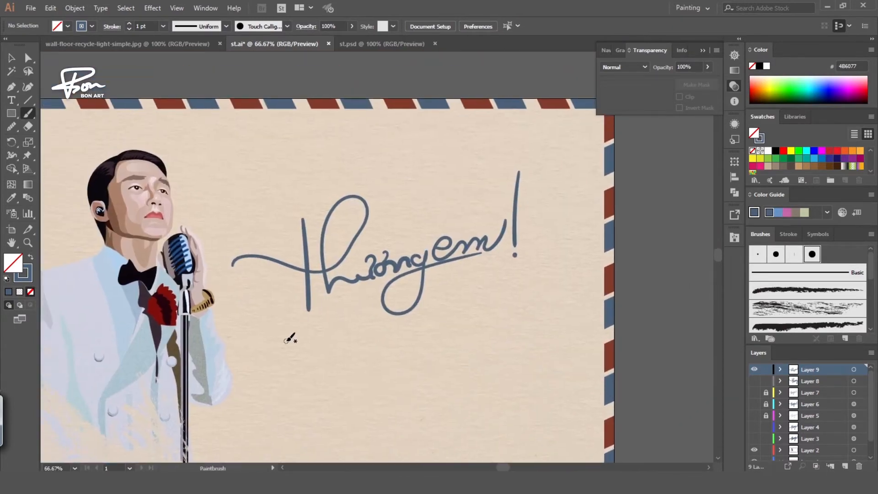
Step: Try painting a curved underline beneath the lettering
key("ctrl+0")
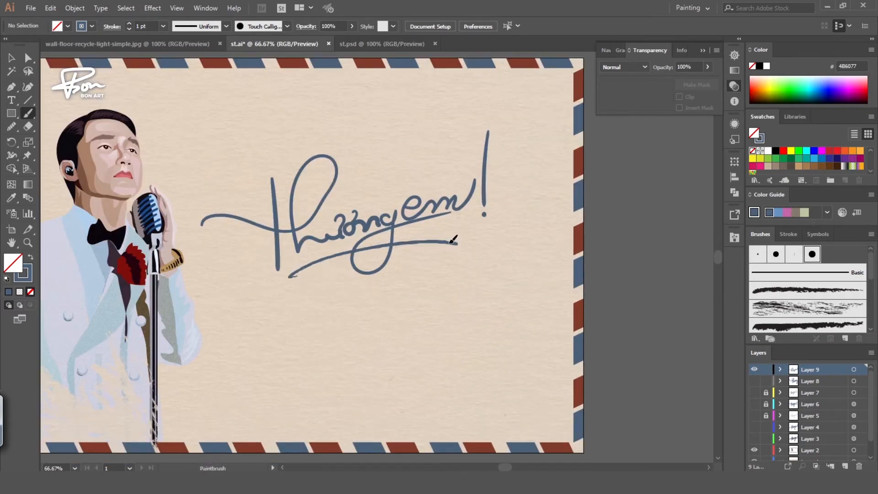
left_click(525, 319, "ctrl")
left_click_drag(525, 319, 403, 248)
Step: Smooth the tall loop of the h in the lettering
key("a")
left_click(368, 215)
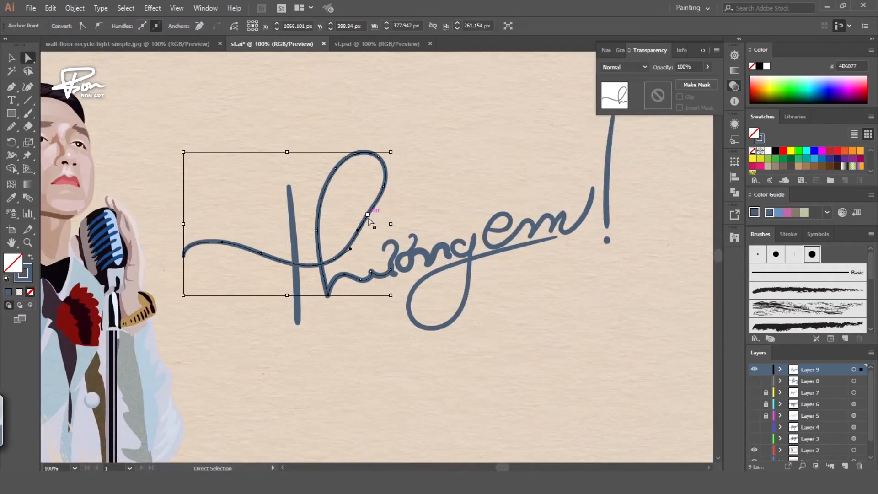
mouse_move(313, 183)
left_mouse_down()
mouse_move(366, 219)
mouse_move(428, 196)
left_mouse_up()
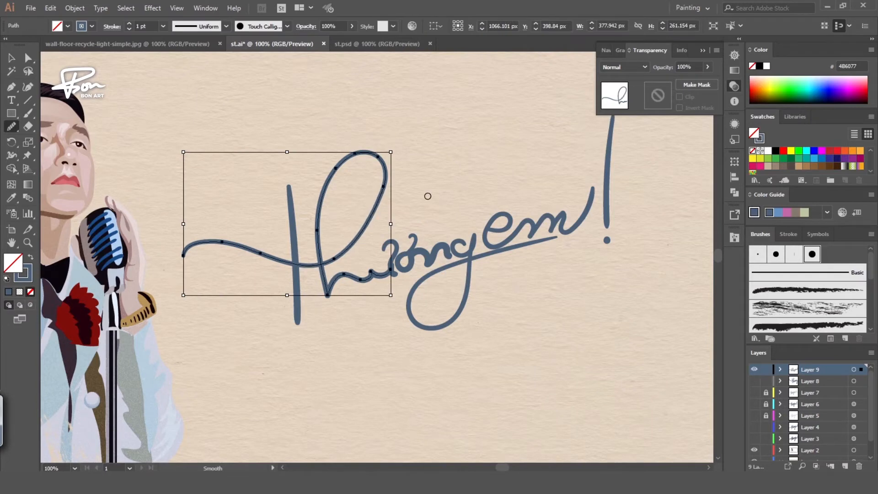
Step: Extend the end of the g's tail under "em" about 45 px toward the exclamation mark
left_click(556, 242, "ctrl")
left_click_drag(557, 241, 579, 241)
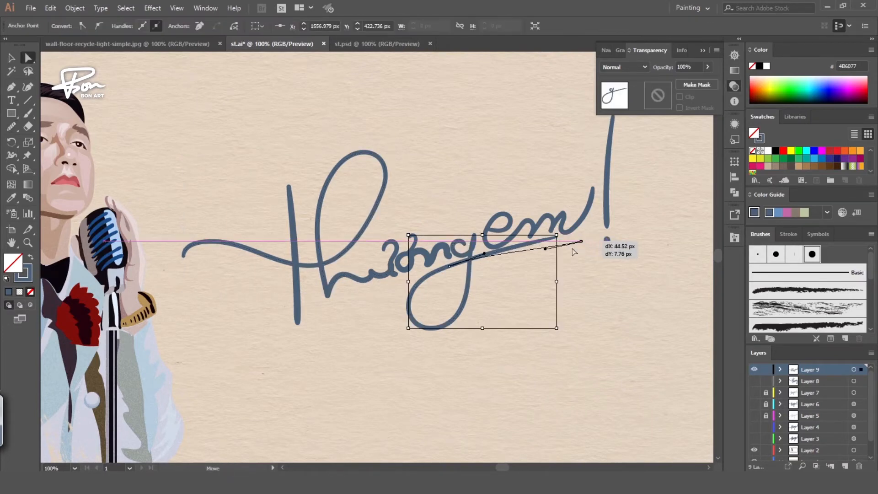
key("a")
left_click(551, 279)
Step: Reshape the m in "em" by shifting the top anchor of its last arch about 8 px toward the exclamation mark
left_click(556, 229)
left_click(486, 224, "ctrl")
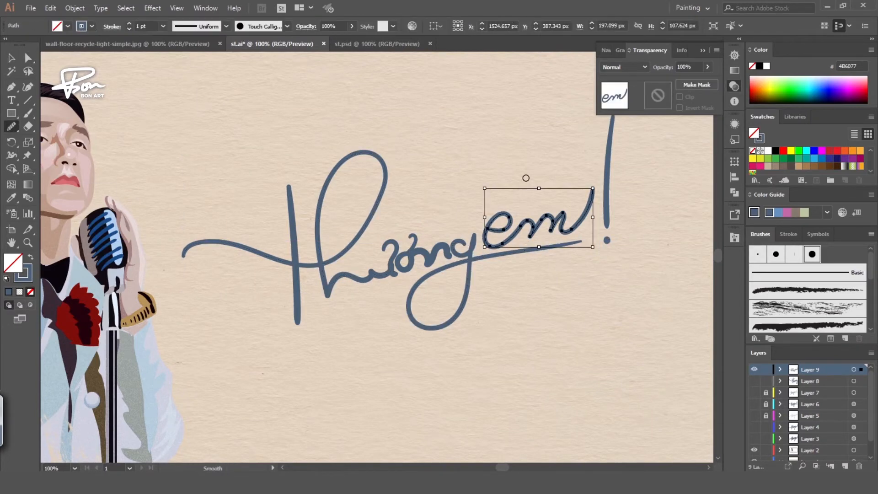
left_click(567, 223, "ctrl")
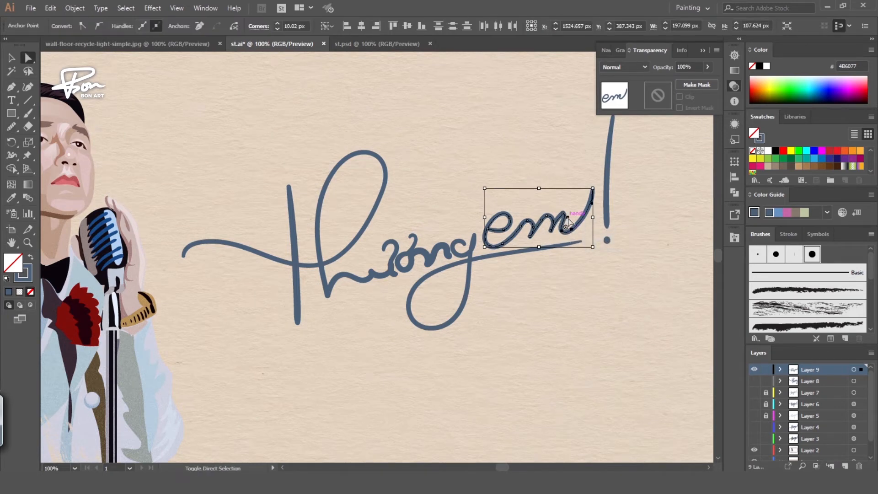
left_click(569, 233, "ctrl")
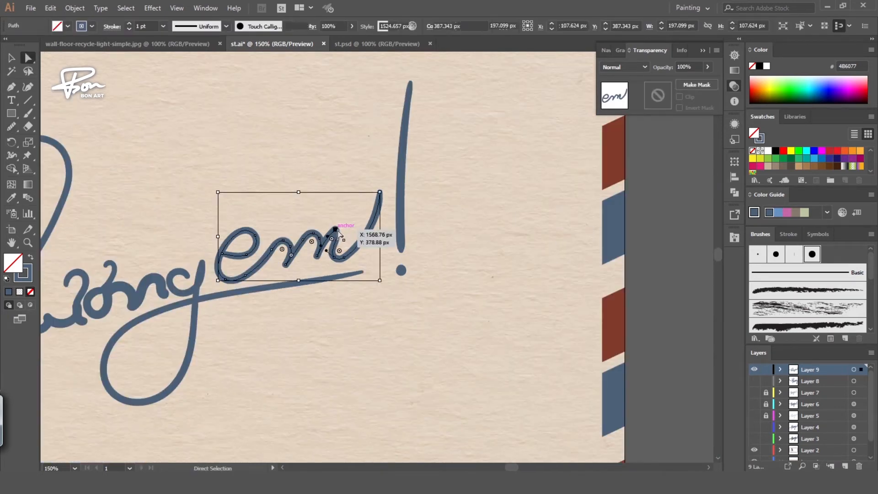
left_click(339, 232)
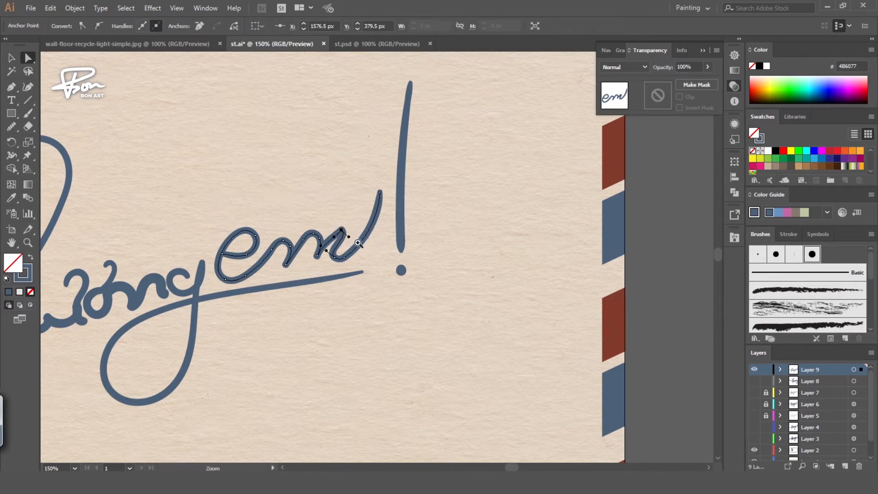
left_click(358, 242, "ctrl")
left_click_drag(345, 251, 341, 237)
left_click(378, 229)
Step: Delete the n of the lettering and repaint it between the o and the g with the Paintbrush
left_click(400, 272, "ctrl+alt")
left_click(391, 274, "ctrl+alt")
left_click(391, 273, "ctrl+alt")
left_click_drag(401, 295, 537, 282)
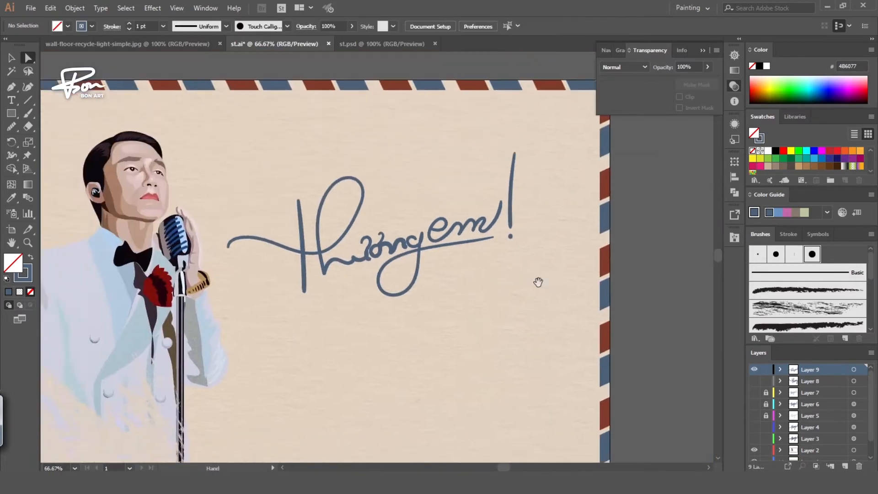
left_click(464, 293, "ctrl+alt")
left_click_drag(464, 293, 557, 315)
left_click(443, 254, "ctrl")
left_click(396, 254, "ctrl")
left_click(384, 254, "ctrl")
left_click(365, 253)
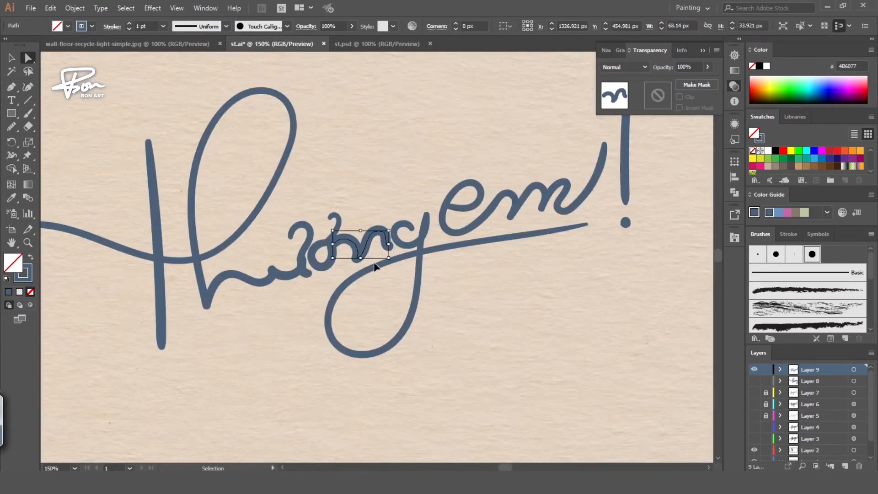
key("Delete")
key("b")
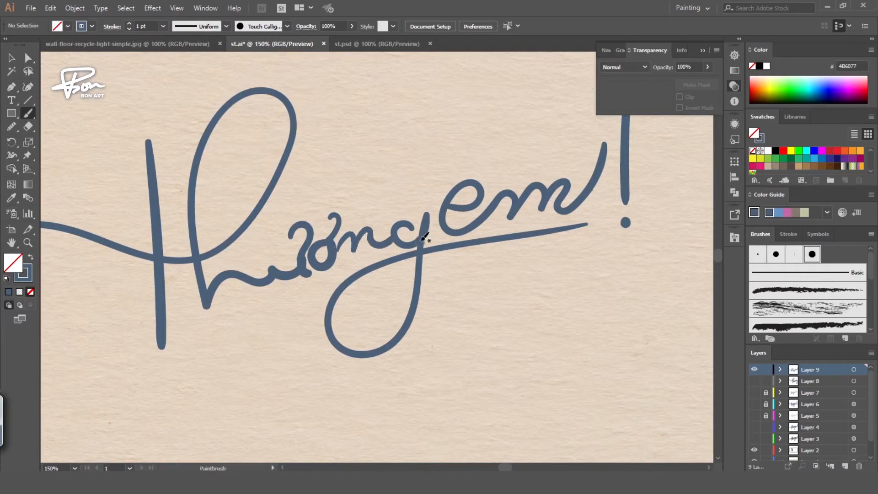
Step: Delete the repainted n and paint it again next to the o with the Paintbrush
left_click(414, 275, "ctrl+alt")
left_click(414, 275, "ctrl+alt")
left_click(414, 275, "ctrl+alt")
left_click_drag(279, 219, 414, 271)
left_click(413, 269, "ctrl")
left_click(413, 269, "ctrl")
left_click(299, 260, "ctrl")
key("Delete")
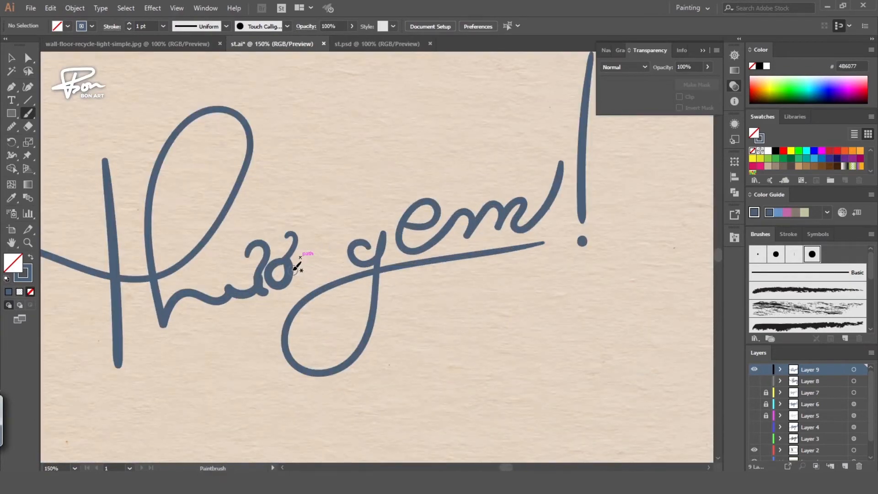
key("ctrl+z")
mouse_move(295, 261)
left_mouse_down()
mouse_move(349, 259)
mouse_move(469, 305)
mouse_move(494, 297)
left_mouse_up()
key("ctrl+z")
left_click(395, 270, "ctrl+alt")
left_click(406, 304, "ctrl")
left_click(339, 243)
key("Delete")
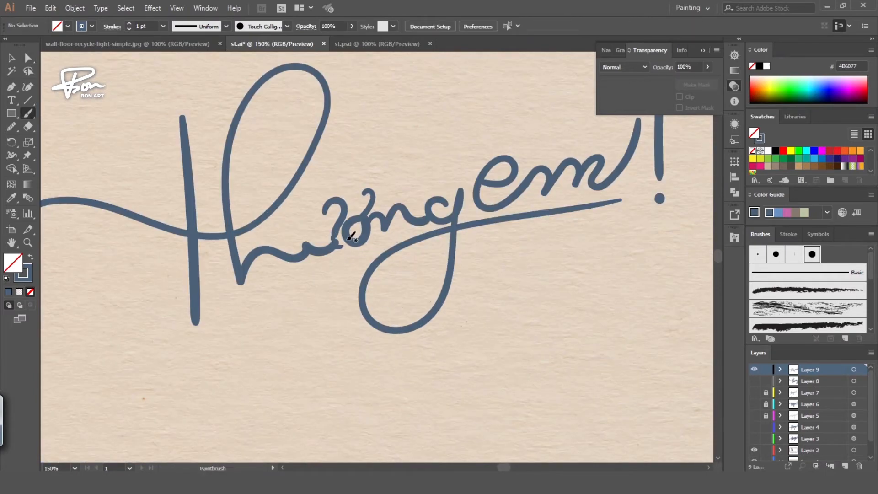
left_click(377, 264, "ctrl+alt")
left_click(380, 276, "ctrl+alt")
left_click(386, 280, "ctrl+alt")
left_click(398, 279, "ctrl+alt")
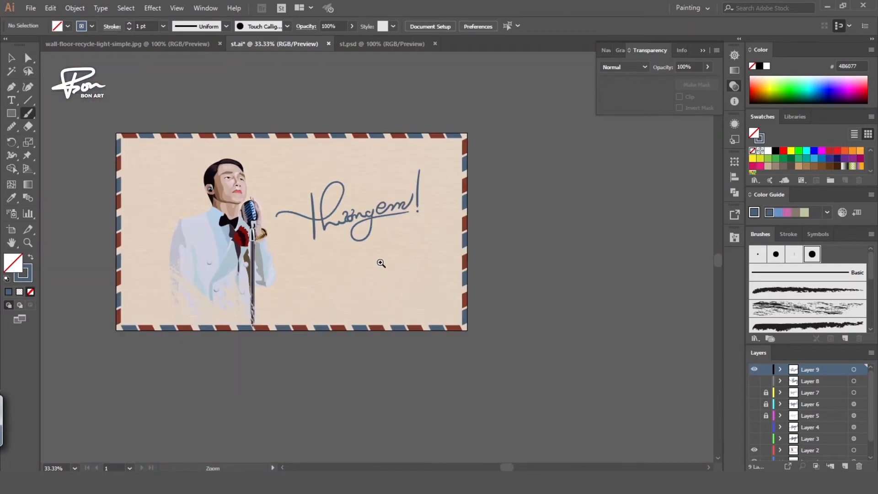
left_click(380, 263, "ctrl")
mouse_move(381, 263)
left_mouse_down()
mouse_move(478, 287)
mouse_move(472, 306)
mouse_move(385, 310)
left_mouse_up()
left_click(391, 259, "ctrl")
key("a")
left_click(337, 224)
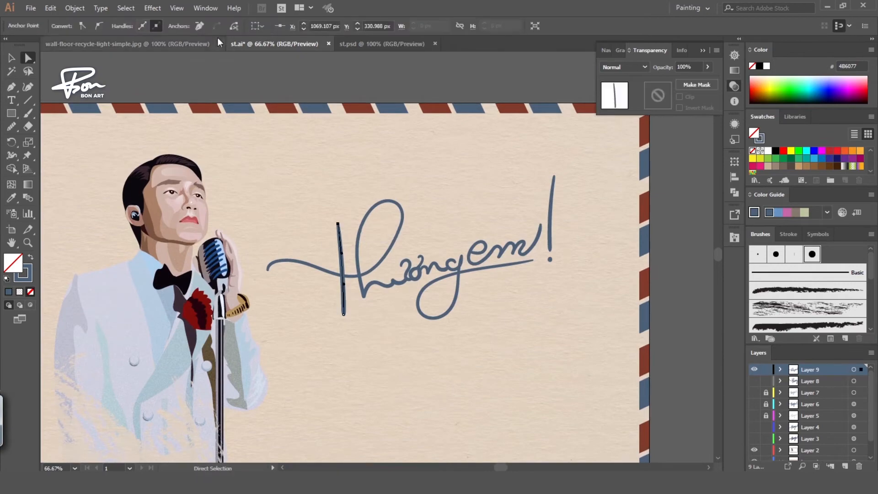
left_click(697, 158, "ctrl")
left_click(341, 253)
left_click(373, 184)
Step: Apply a variable width profile that tapers at both ends to the lettering's first vertical stem
key("v")
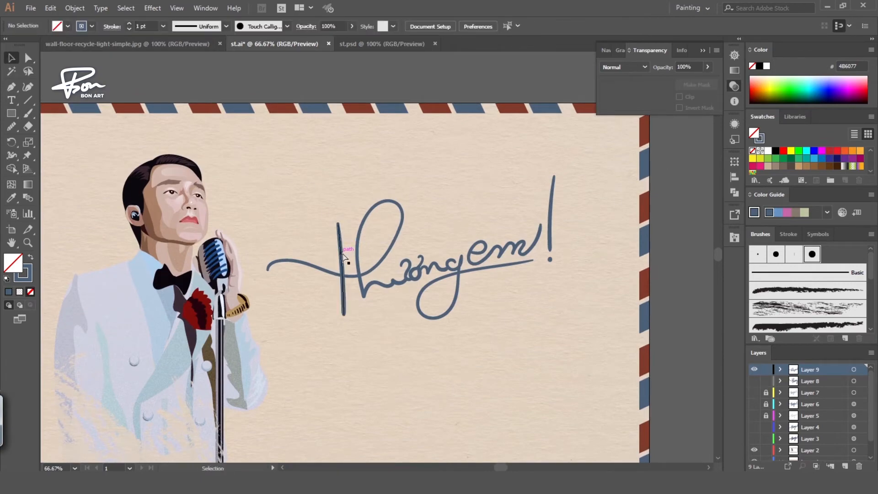
left_click(342, 253)
left_click(226, 26)
left_click(203, 59)
Step: Try to adjust the stroke width of the first vertical stem with the Width tool
left_click(350, 235, "ctrl")
left_click(381, 270, "ctrl")
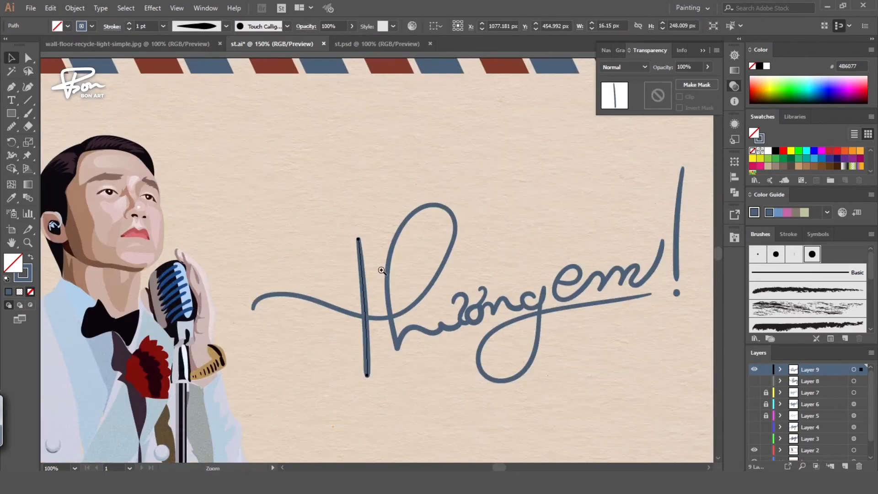
left_click(382, 270, "ctrl")
left_click(12, 154)
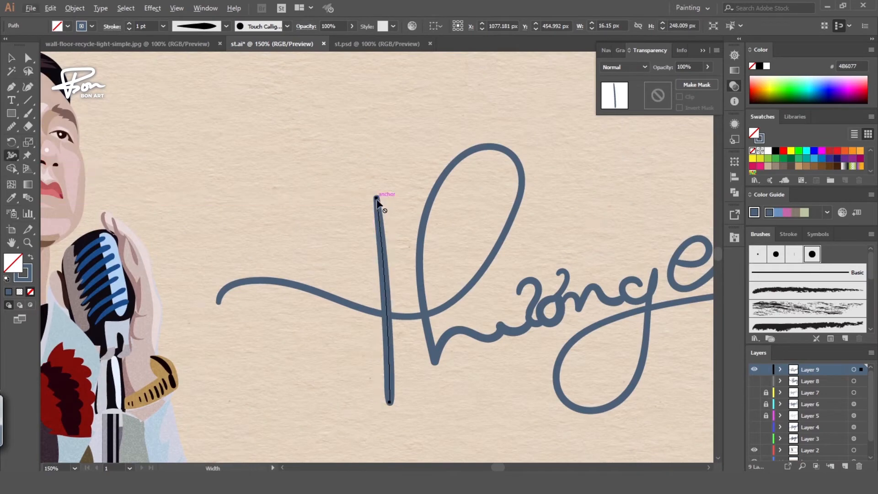
mouse_move(13, 155)
left_mouse_down()
mouse_move(64, 158)
mouse_move(32, 160)
mouse_move(50, 161)
mouse_move(28, 143)
mouse_move(14, 144)
mouse_move(12, 153)
left_mouse_up()
left_click(11, 155)
key("v")
left_click(382, 192)
key("ctrl+alt+space")
left_click(423, 247, "ctrl+alt")
left_click(425, 251, "ctrl+alt")
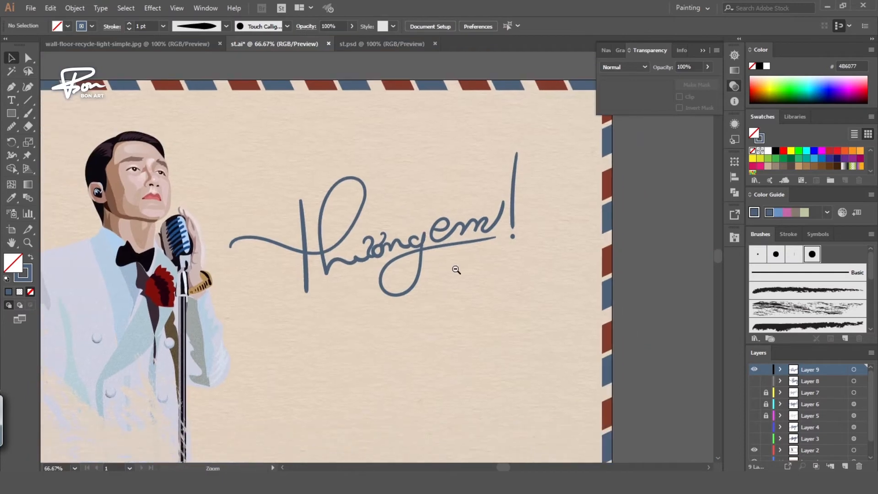
Step: Refine the curve of the m in "em" by adjusting the anchor points around its last arch
left_click(487, 231, "ctrl")
left_click(358, 269, "ctrl")
key("a")
left_click_drag(382, 234, 414, 237)
left_click(422, 277)
left_click(399, 237)
left_click(409, 237, "shift")
left_click(442, 270)
key("ctrl+alt+space")
left_click(436, 279, "ctrl+alt")
left_click(416, 293, "ctrl+alt")
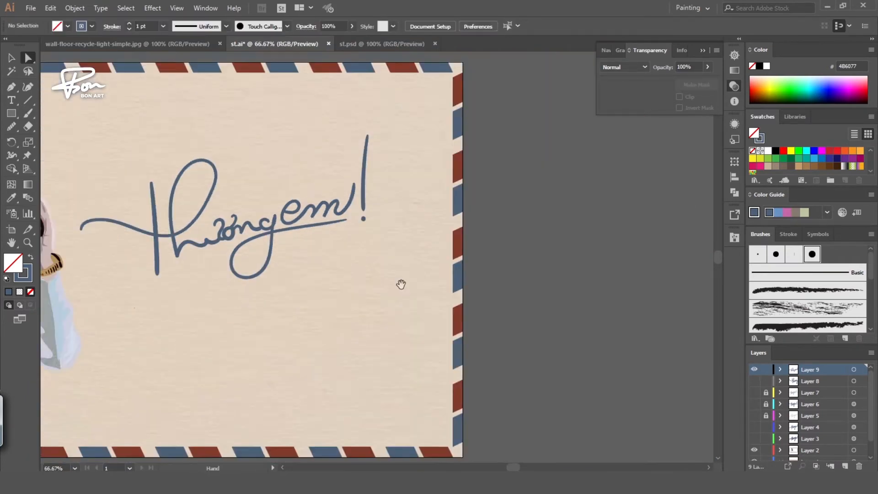
key("space")
left_click_drag(402, 284, 548, 274)
key("ctrl+minus")
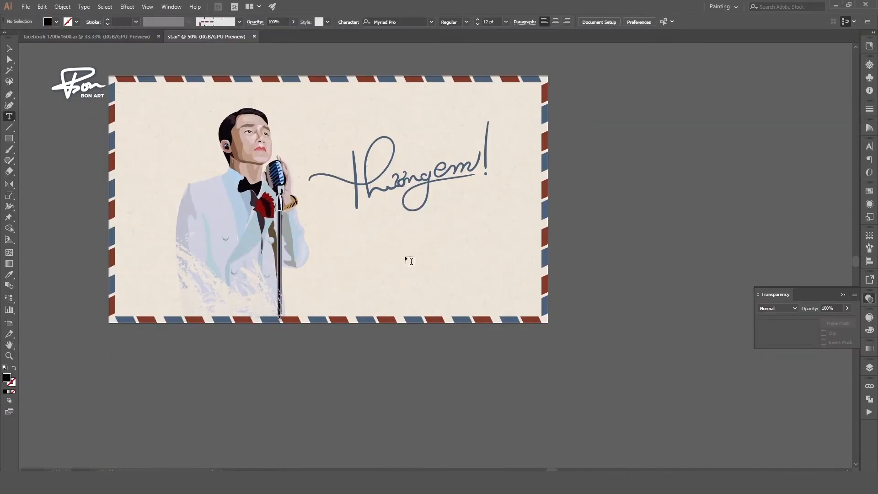
Step: Add a paragraph below the lettering beginning "Chúng ta của hiện tại, em dành cả thanh xuân cho anh" and set it to 27 pt
left_click_drag(334, 222, 509, 290)
type("Chúng ta của hiện tại, em dành cả thanh xuân cho anh. Anh dành cả thanh xuân cho em. Chúng ta dành cả thanh xuân cho nhau mà không hề nghĩ suy. Gặp nhau là duyên phận, xa nhau cũng là duyên phận. Chẳng ai biết tương lai sau này. Dù sau này có nhau hay không thể bên nhau cũng đừng quên rằng chúng ta đã dành tất cả điều tuyệt vời nhất cho nhau. Thương em!")
key("ctrl+a")
key("ctrl+t")
left_click(786, 194)
scroll(786, 194, "up", 15)
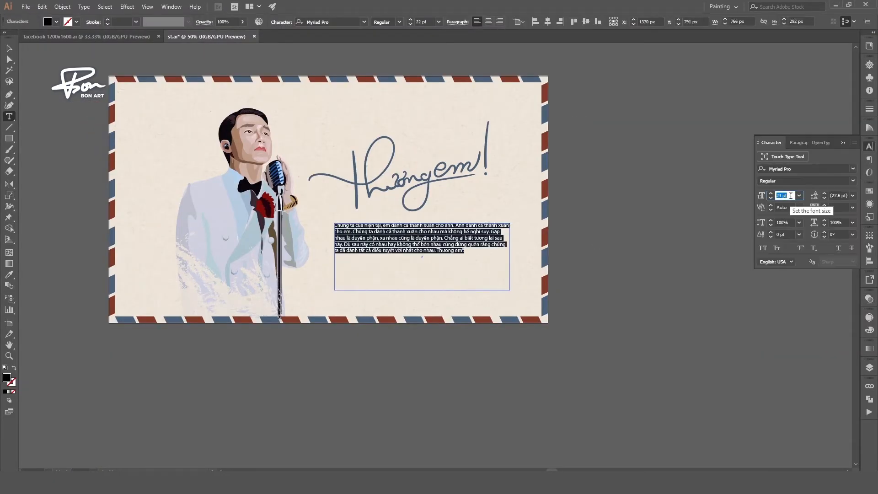
Step: Set the paragraph's font to iCiel Altus
left_click(343, 21)
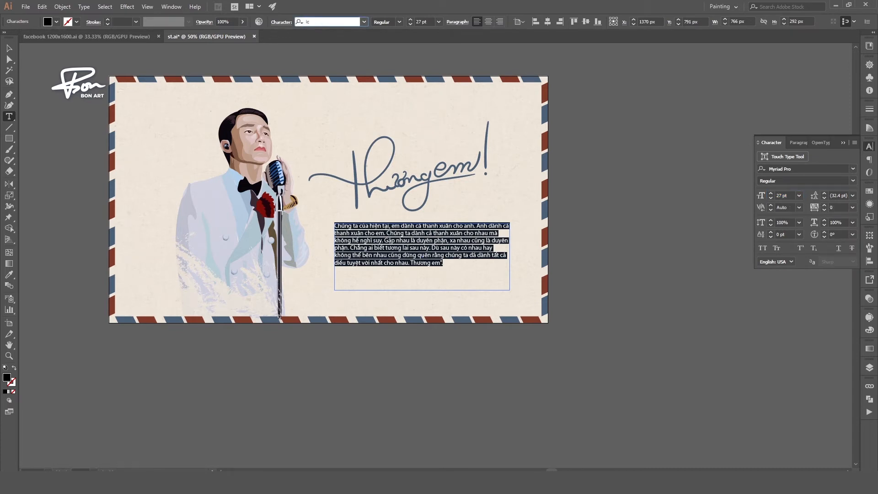
key("Return")
left_click(10, 48)
left_click(68, 73)
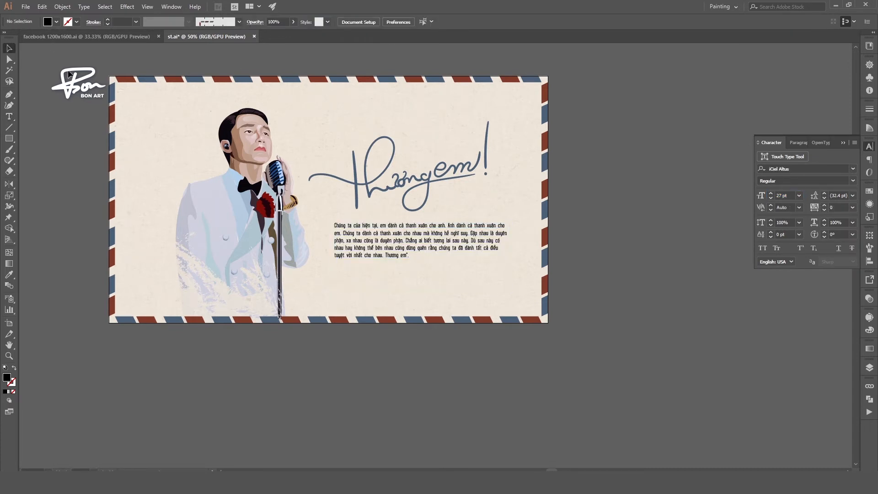
Step: Increase the paragraph's font size to 32 pt
key("ctrl+=")
left_click_drag(475, 287, 491, 341)
left_click(486, 300)
scroll(790, 194, "up", 5)
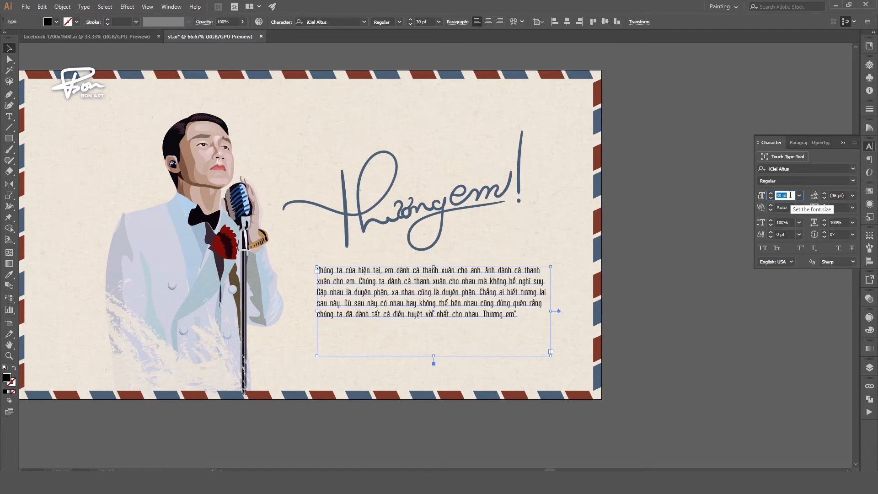
left_click(607, 311)
scroll(660, 254, "down", 1, "alt")
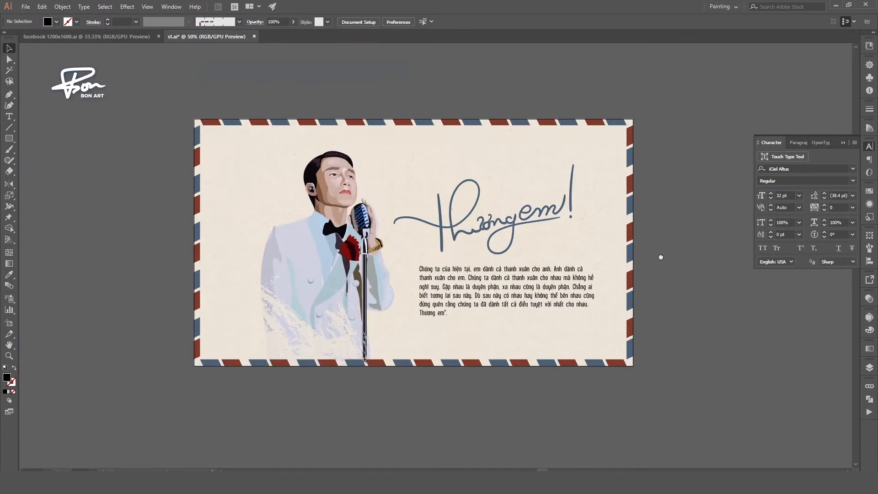
Step: Create an opening quotation mark as text below the artboard and convert it to outlines
scroll(499, 300, "up", 1, "alt")
key("t")
left_click(462, 415)
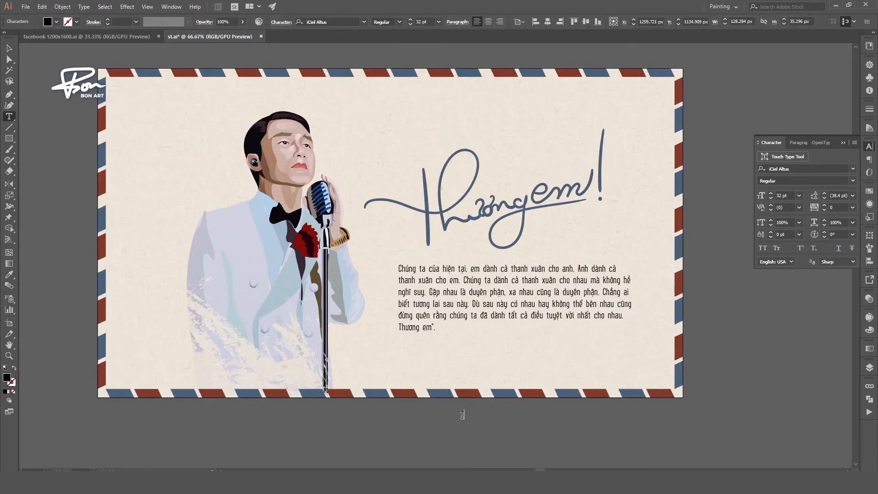
left_click(9, 54)
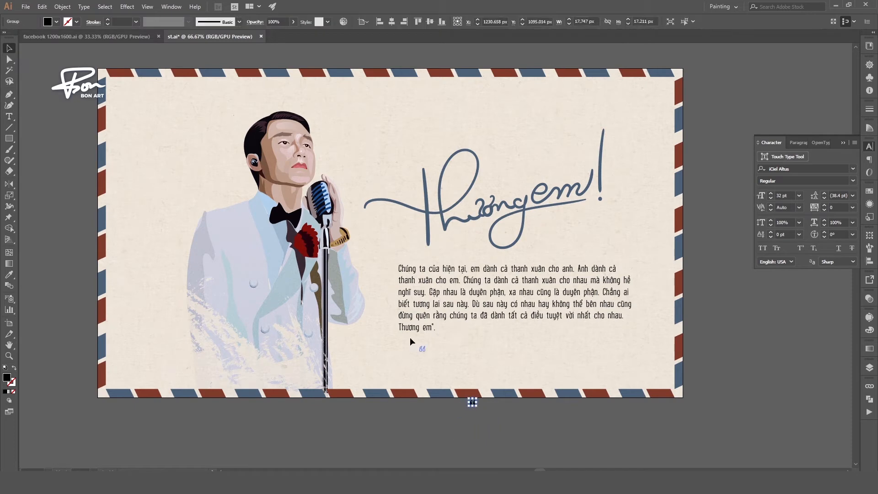
Step: Place the quotation mark at the paragraph's upper-left corner, about 40 px wide, filled with the lettering's blue
key("shift+x")
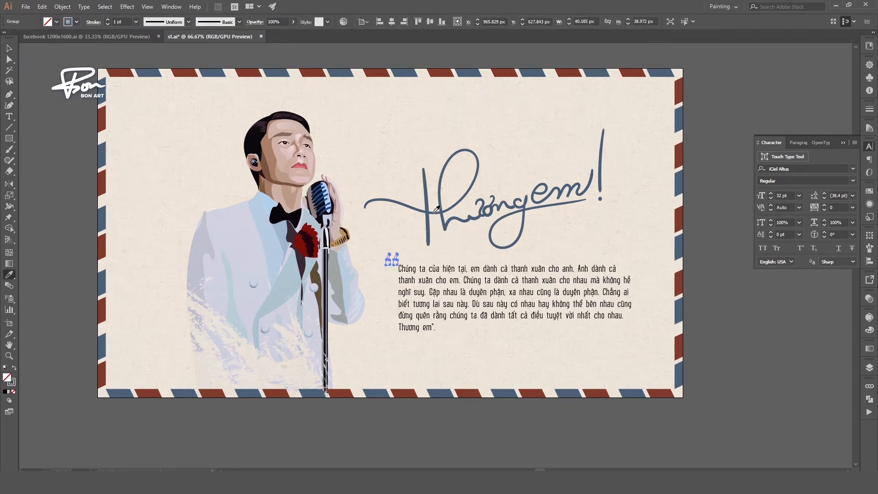
key("shift+x")
key("v")
left_click(690, 313)
Step: Color the paragraph with the quotation mark's blue and shift it slightly right, away from the mark
left_click(535, 303)
key("i")
left_click(394, 260)
key("v")
left_click(656, 317)
left_click_drag(572, 298, 578, 298)
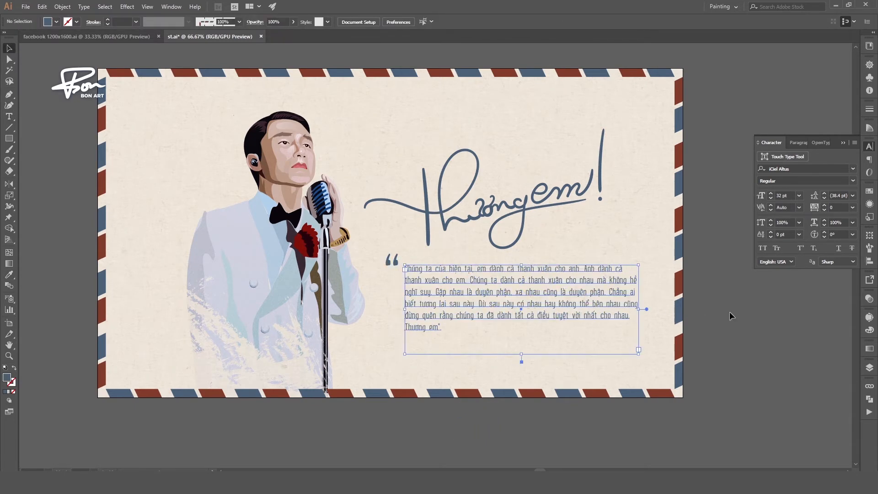
left_click(729, 312)
key("ctrl+minus")
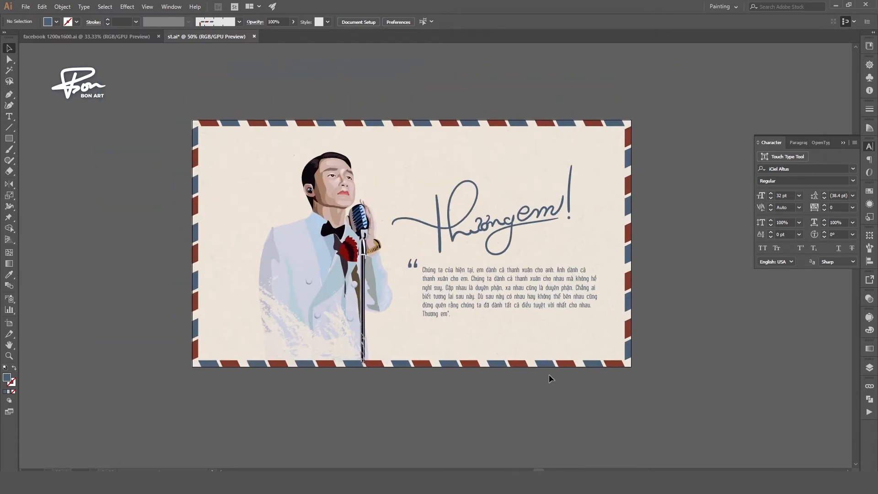
Step: Draw a circle about 408 px in diameter left of the artboard, with no fill and a 5 pt blue stroke
left_click_drag(218, 199, 311, 292)
key("v")
left_click_drag(252, 212, 104, 190)
key("ctrl+1")
mouse_move(198, 271)
left_mouse_down()
mouse_move(480, 288)
mouse_move(406, 283)
left_mouse_up()
key("ctrl+t")
key("shift+x")
type("5")
key("Return")
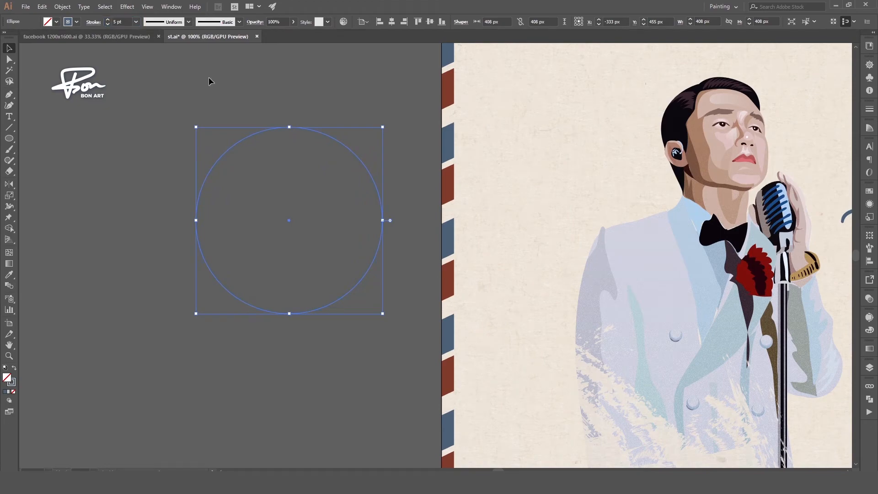
Step: Move the circle over the lower left of the singer's jacket, cutting and pasting it in front of the artwork
left_click(209, 81)
left_click(371, 177)
left_click_drag(677, 224, 498, 195)
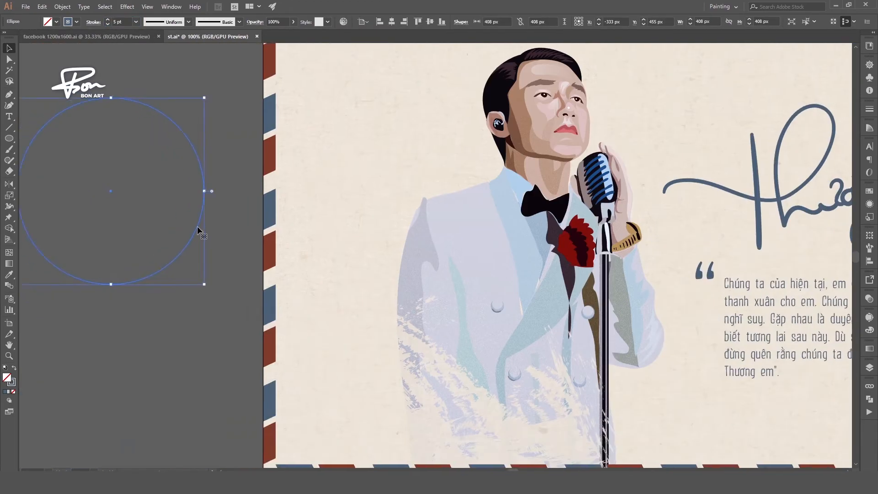
left_click_drag(198, 229, 543, 374)
left_click_drag(644, 343, 501, 261)
key("ctrl+x")
left_click(349, 216)
key("ctrl+f")
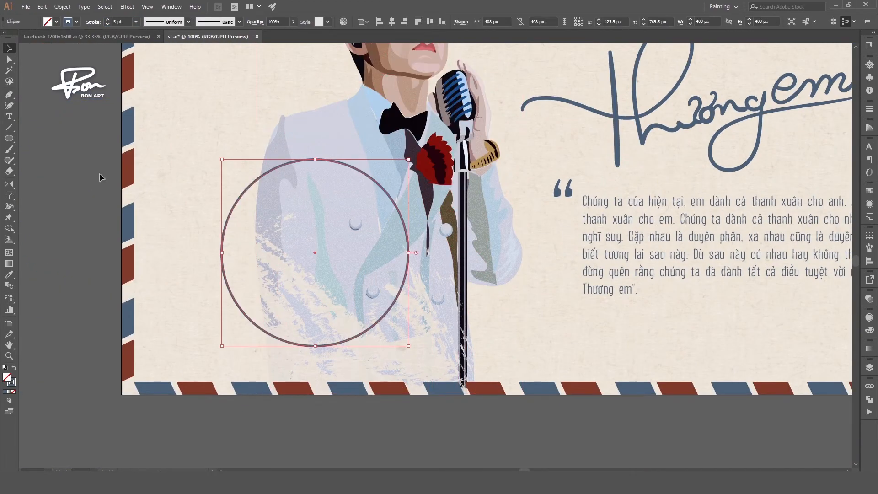
Step: Duplicate the circle in place and scale the copies down into two smaller concentric circles, the middle one 320 px in diameter
left_click(100, 176)
left_click(359, 171)
key("ctrl+c")
key("ctrl+f")
mouse_move(409, 159)
left_mouse_down()
mouse_move(379, 186)
mouse_move(391, 179)
left_mouse_up()
left_click(142, 223)
left_click(359, 206)
scroll(120, 21, "up", 2)
left_click(313, 196)
left_click(344, 196)
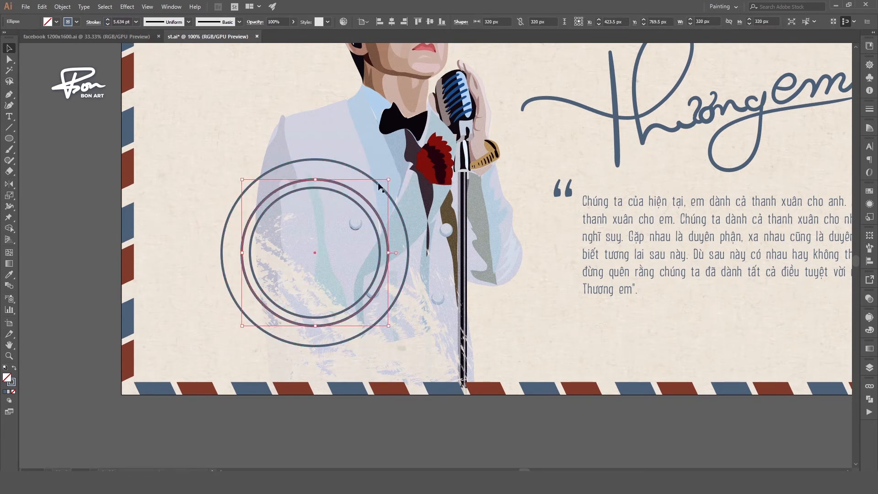
Step: Add text along the middle circle reading "Sơn Tùng - MTP - Chúng ta của hiện tại"
left_click_drag(9, 116, 46, 138)
left_click(313, 178)
type("Sơ")
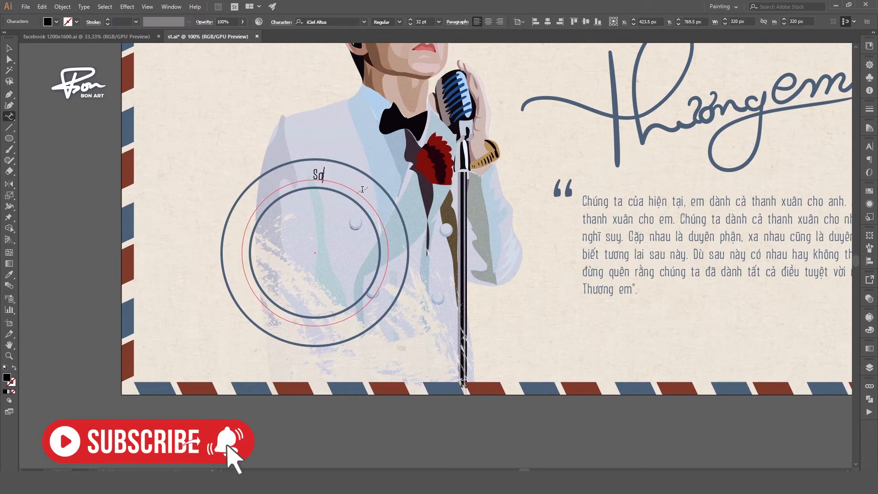
type("n Tùng - MTP - Chúng ta của hiện tại")
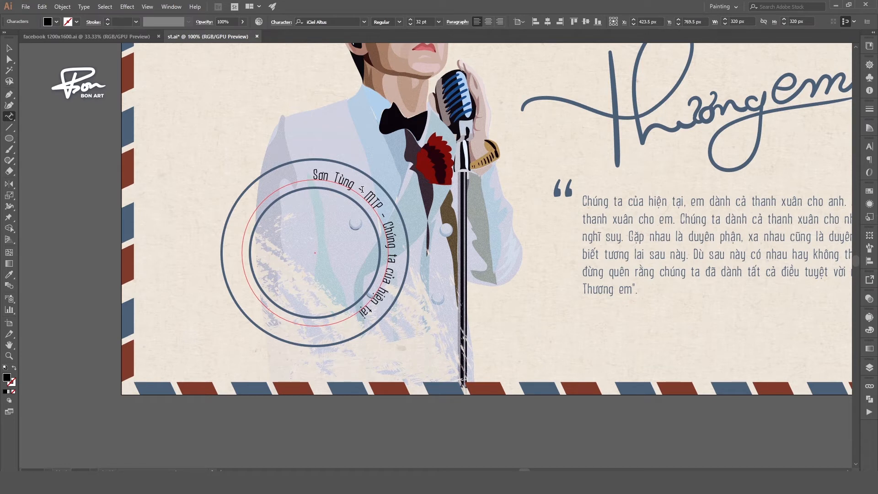
Step: Capitalize each word of the song title in the circular text so it reads "Chúng Ta Của Hiện Tại"
left_click_drag(384, 221, 374, 334)
type("C")
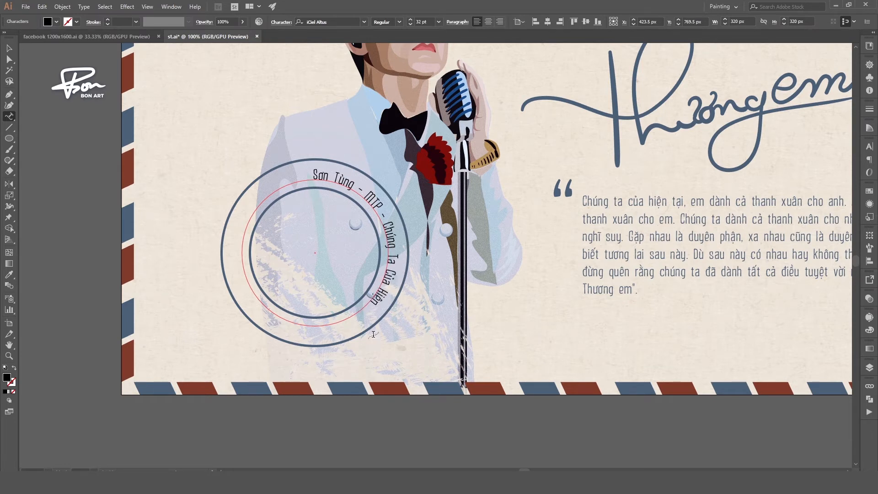
left_click(9, 48)
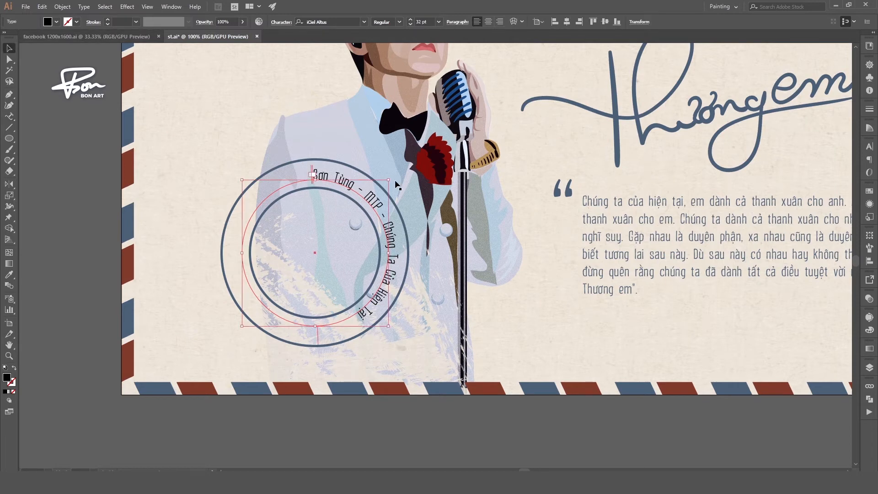
Step: Rotate the circular song-title text so it arches over the top of the postmark and enlarge it to 36 pt
left_click_drag(396, 185, 260, 153)
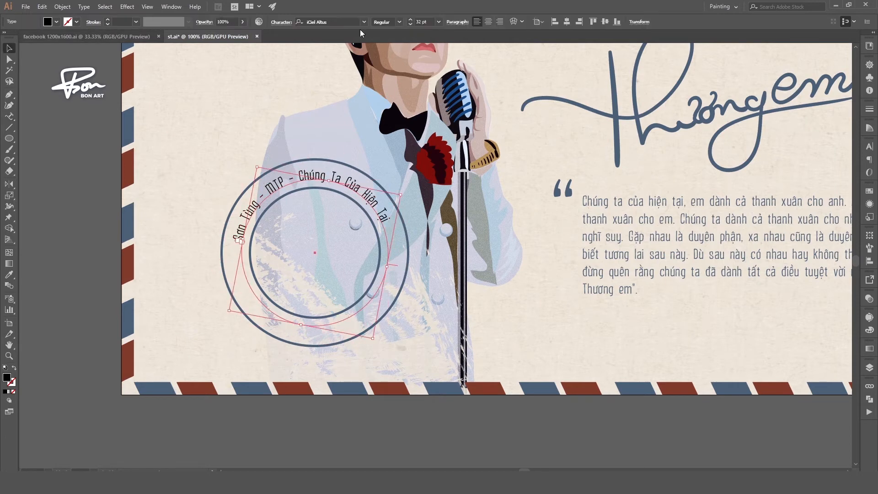
scroll(423, 21, "up", 4)
left_click(180, 145)
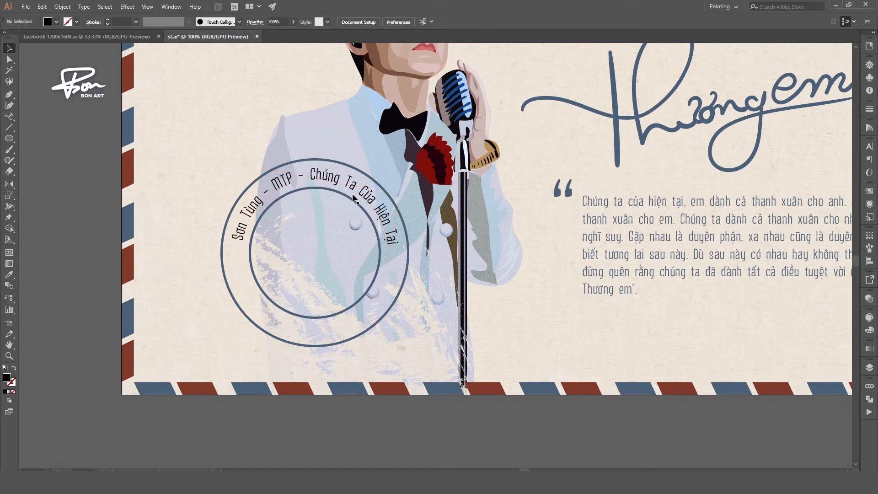
Step: Duplicate a postmark circle in place and scale the copy to 368 px in diameter between the two rings
left_click(363, 194)
left_click(82, 168)
left_click_drag(404, 195, 398, 168)
left_click(356, 170)
key("ctrl+c")
key("ctrl+f")
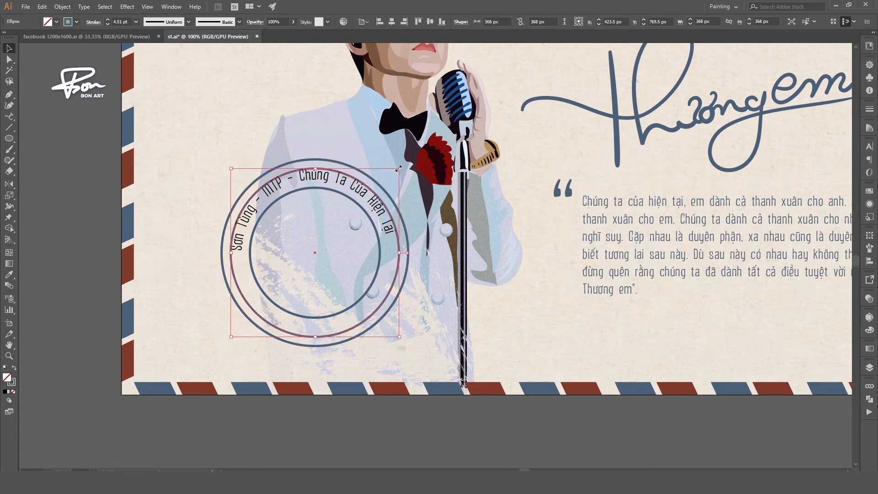
Step: Add the text "Thuong Em!" along the 368 px circle and flip it inward so it reads upright along the bottom
left_click(9, 116)
left_click(308, 335)
left_click(9, 59)
mouse_move(308, 337)
left_mouse_down()
mouse_move(306, 328)
mouse_move(306, 337)
left_mouse_up()
left_click_drag(323, 169, 333, 291)
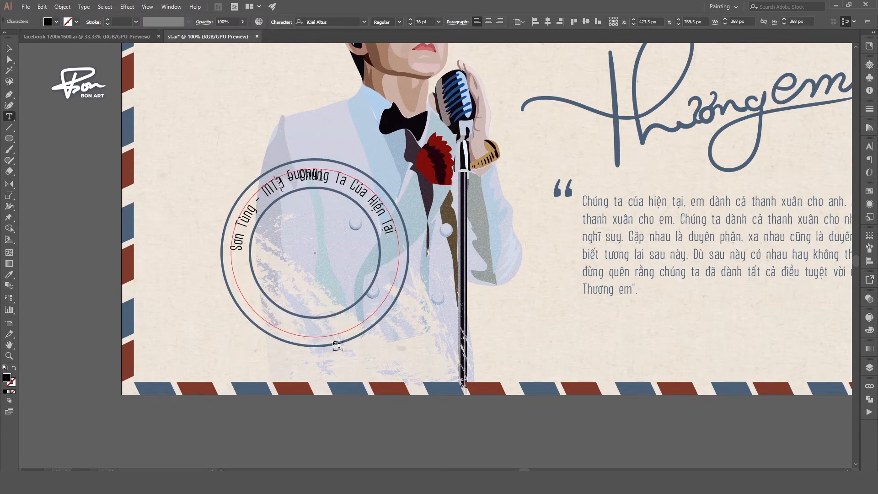
key("Escape")
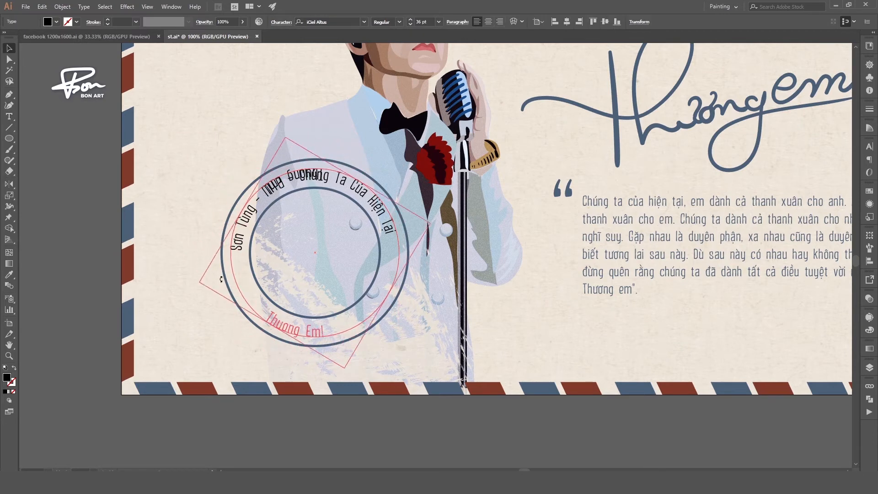
Step: Rotate the lower circular text to the bottom centre of the postmark and correct it to "Thương Em!"
left_click_drag(222, 279, 232, 304)
key("t")
left_click_drag(298, 330, 310, 331)
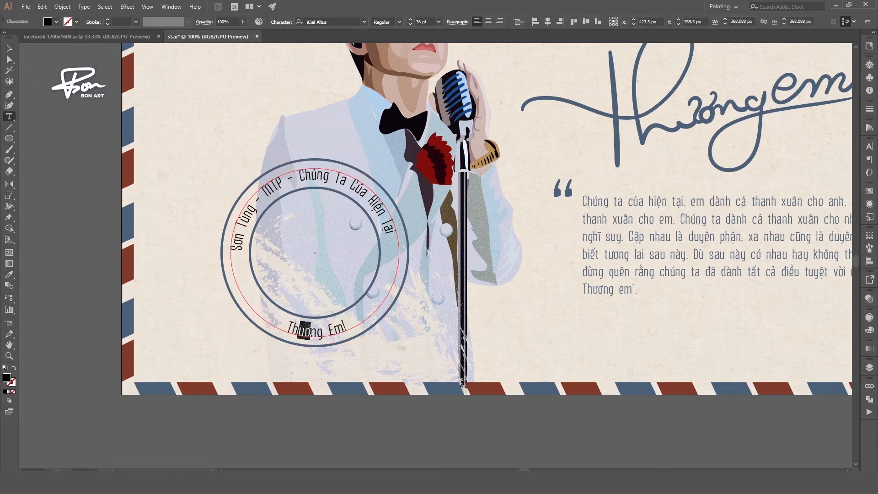
key("Escape")
left_click(68, 153)
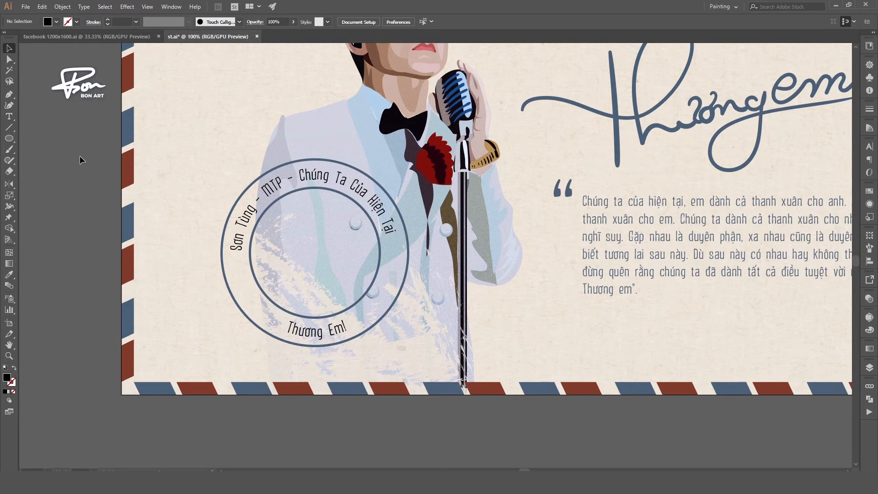
Step: Enlarge the upper song-title text to 41 pt and rotate it back to centre over the top arc
scroll(381, 234, "down", 1)
scroll(383, 233, "up", 1)
left_click(388, 230)
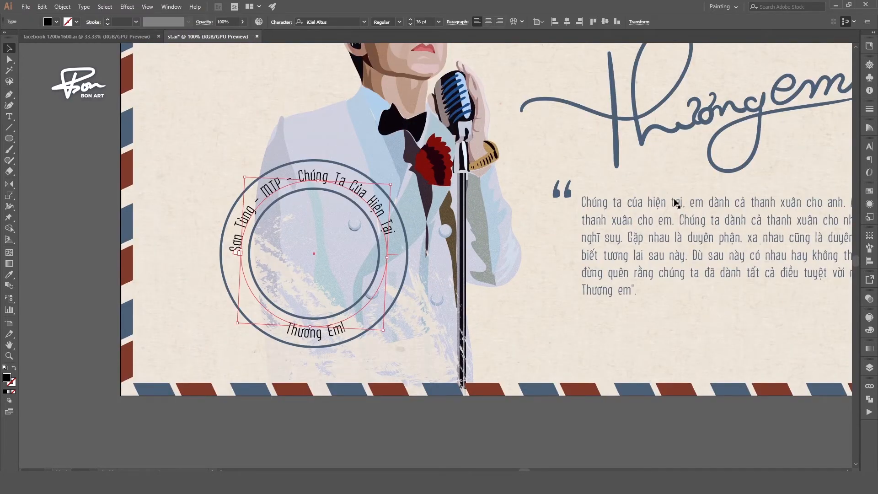
left_click(420, 20)
scroll(420, 19, "up", 5)
left_click_drag(392, 180, 379, 168)
Step: Enlarge the lower "Thương Em!" text on the postmark to 40 pt
left_click(298, 337)
left_click(338, 333)
left_click(419, 22)
scroll(420, 21, "up", 4)
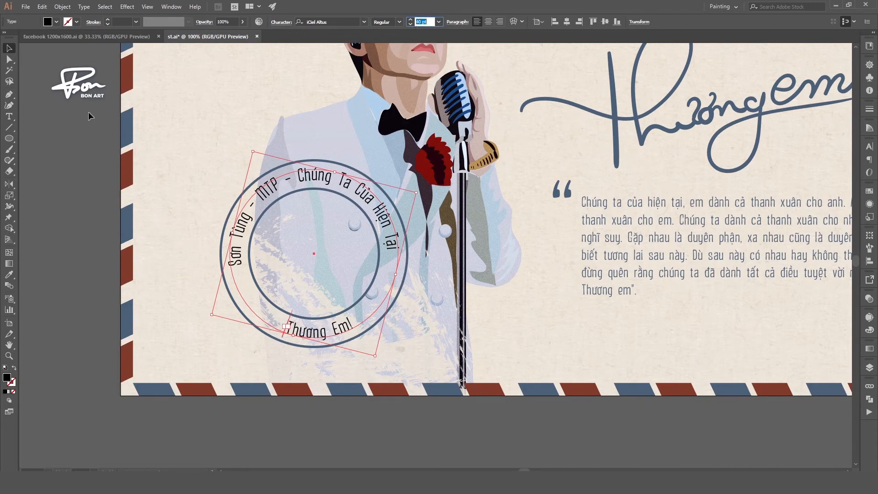
left_click(195, 352)
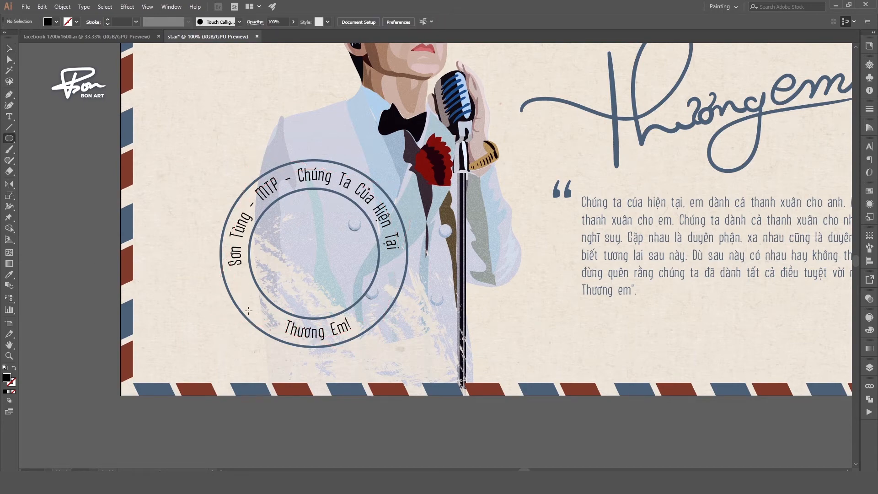
Step: Draw a 13 px dot between the rings at the lower left, fill it with the rings' blue, and copy it to the lower right
left_click_drag(253, 304, 257, 307)
scroll(263, 312, "up", 2)
key("i")
left_click(269, 283)
key("shift+x")
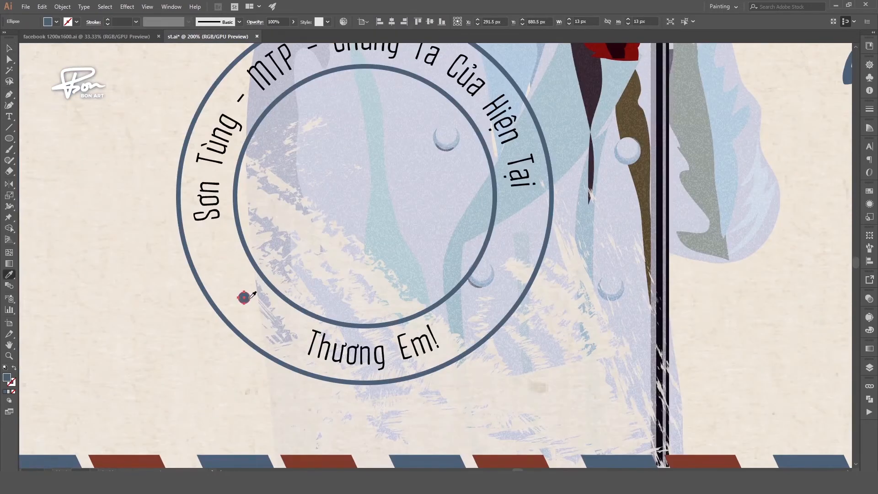
key("v")
left_click(245, 296)
scroll(255, 300, "down", 3)
left_click(311, 251)
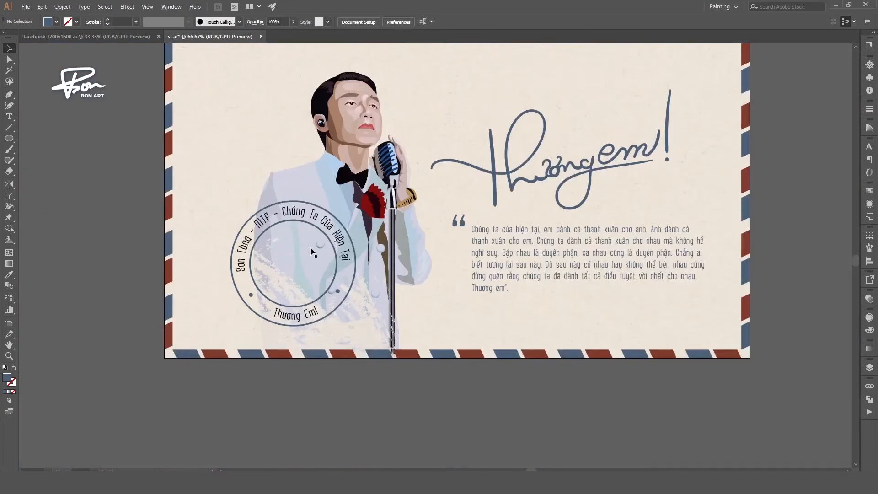
Step: Draw a tilted triangular envelope flap inside the inner ring with the Pen tool, outlined in blue at 4 pt without fill
scroll(361, 253, "up", 1)
key("p")
left_click(262, 249)
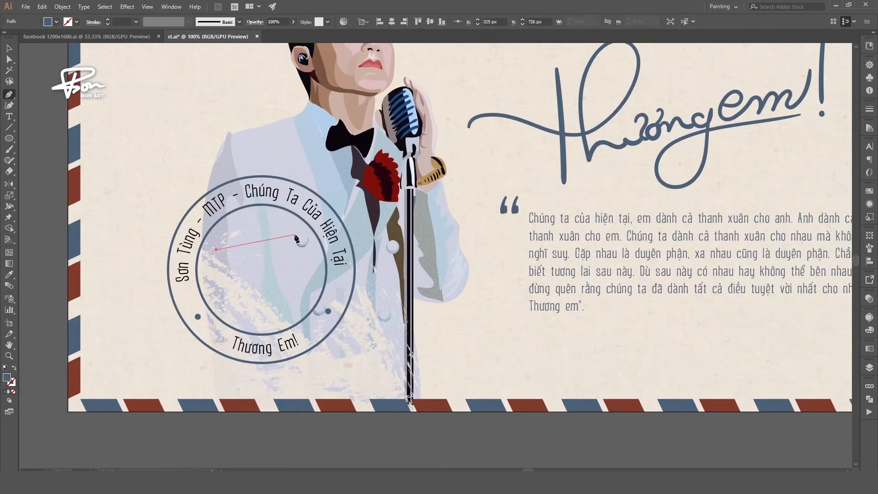
left_click(295, 235)
left_click(262, 264)
left_click(215, 249)
key("shift+x")
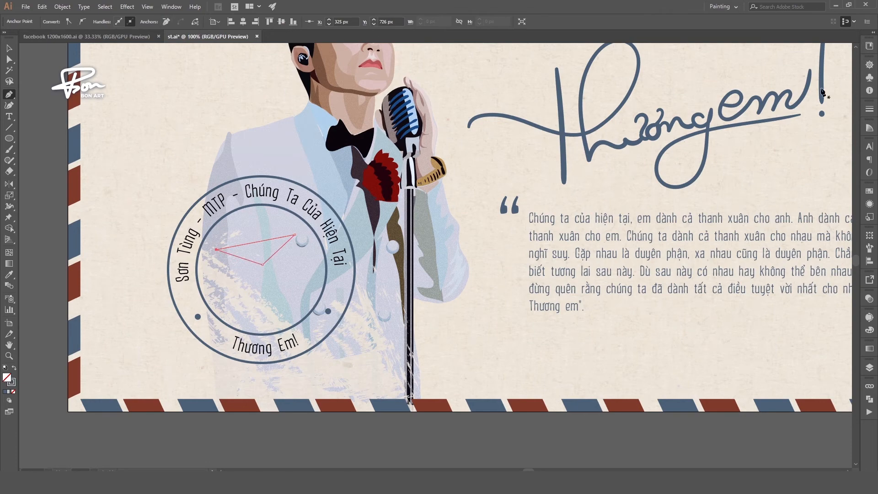
left_click(869, 109)
key("a")
left_click(295, 235)
scroll(295, 235, "up", 1)
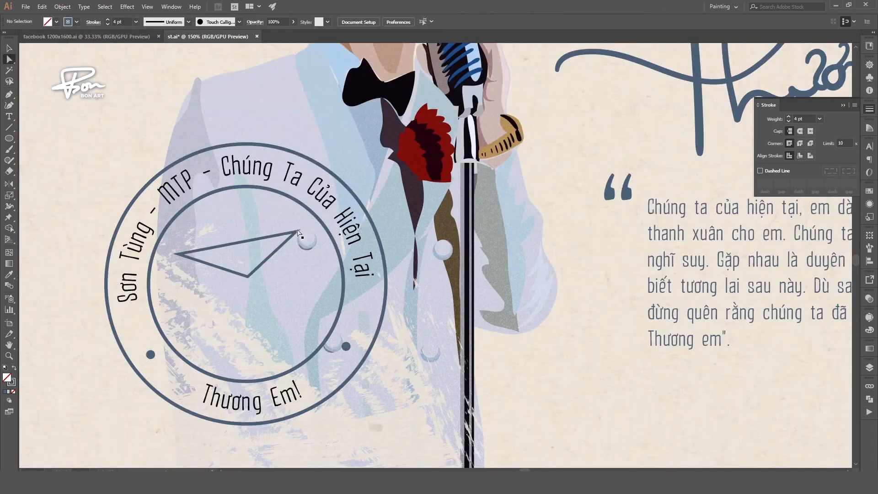
Step: Draw the tilted rectangular envelope body below the flap as a closed path that follows the flap's lower edges
key("p")
left_click(173, 257)
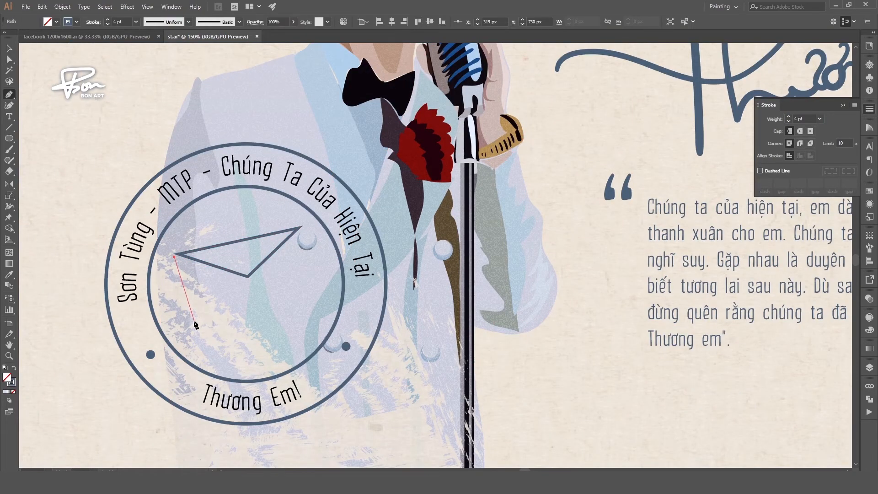
left_click(189, 317)
left_click(316, 293)
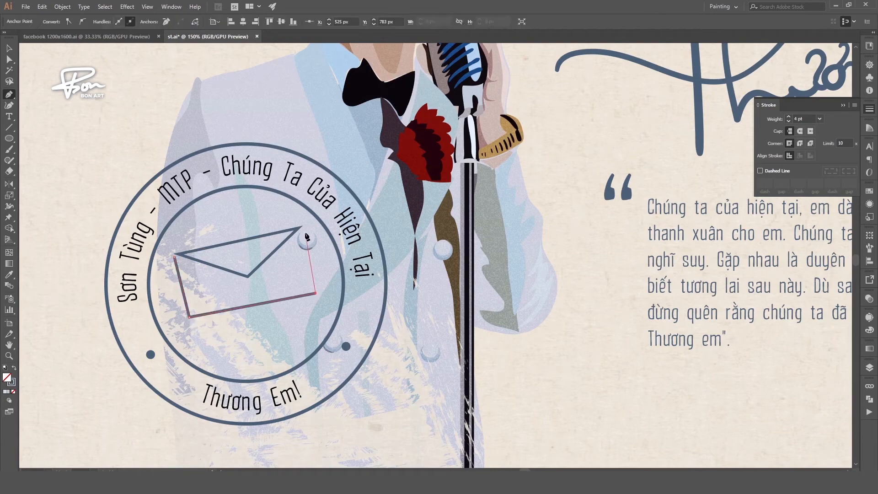
left_click(173, 257)
scroll(285, 280, "up", 4)
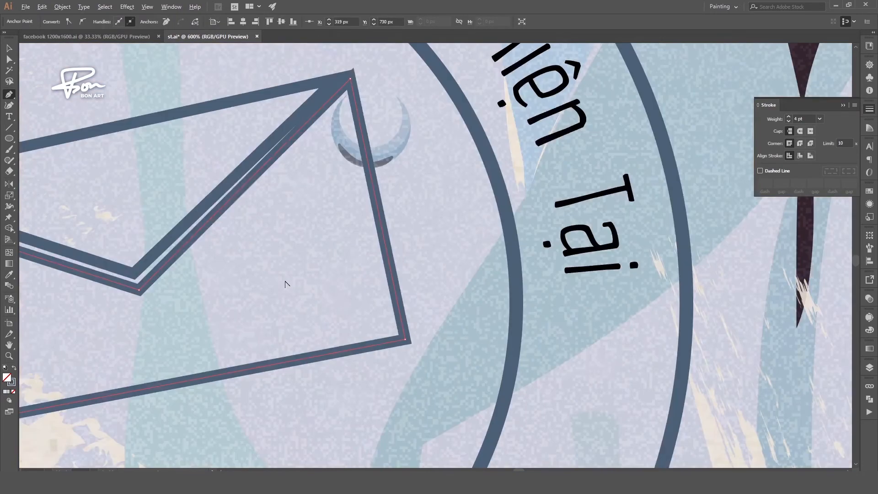
Step: Adjust the two bottom corner points of the envelope body to even out its shape
scroll(753, 201, "down", 2)
key("a")
left_click_drag(579, 270, 577, 277)
left_click_drag(327, 320, 323, 327)
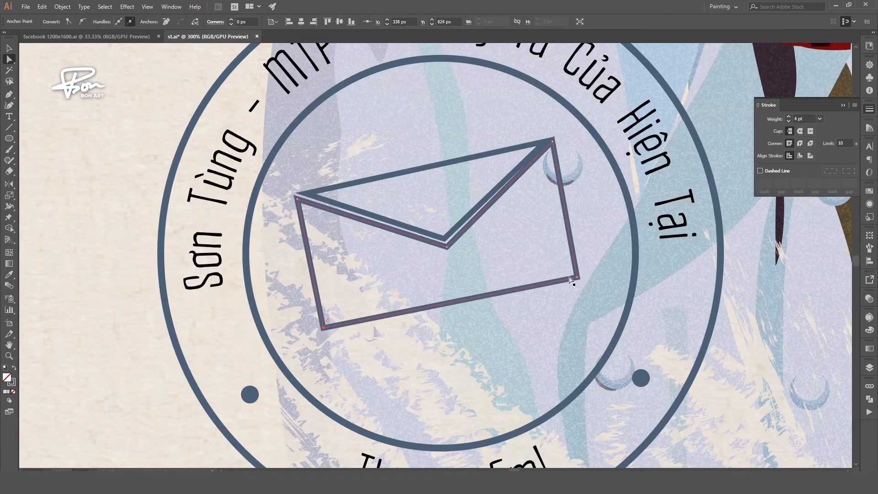
left_click_drag(579, 272, 578, 272)
scroll(520, 235, "down", 3)
scroll(526, 237, "up", 2)
Step: Cut the envelope body path at its upper corners and delete the segments doubling the flap's lower edges
key("c")
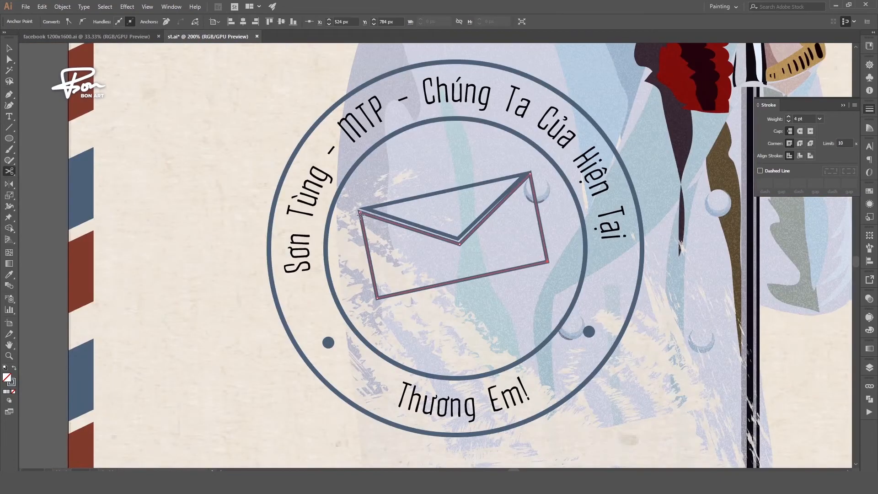
key("Delete")
key("Delete")
scroll(474, 242, "down", 1)
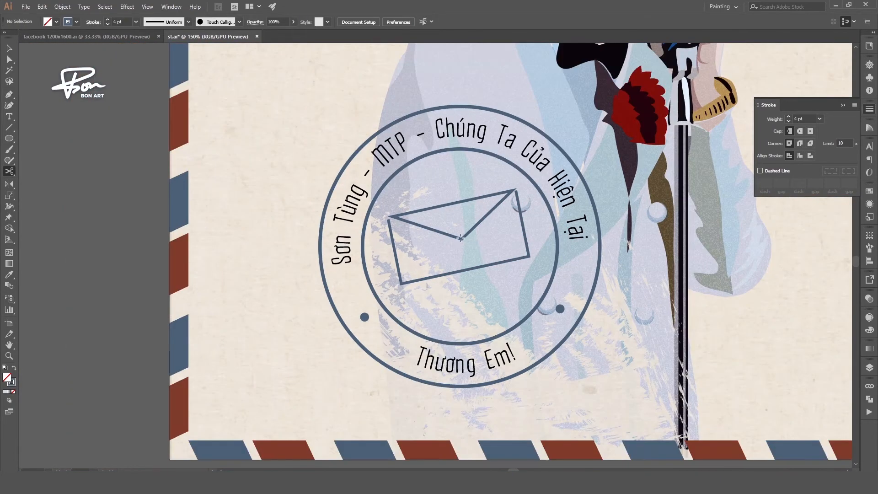
Step: Draw two slanted fold lines running between the envelope's bottom edge and the flap, one on each side
key("p")
left_click(427, 277)
left_click(442, 237)
left_click(479, 231, "ctrl")
left_click(476, 227)
left_click(501, 261)
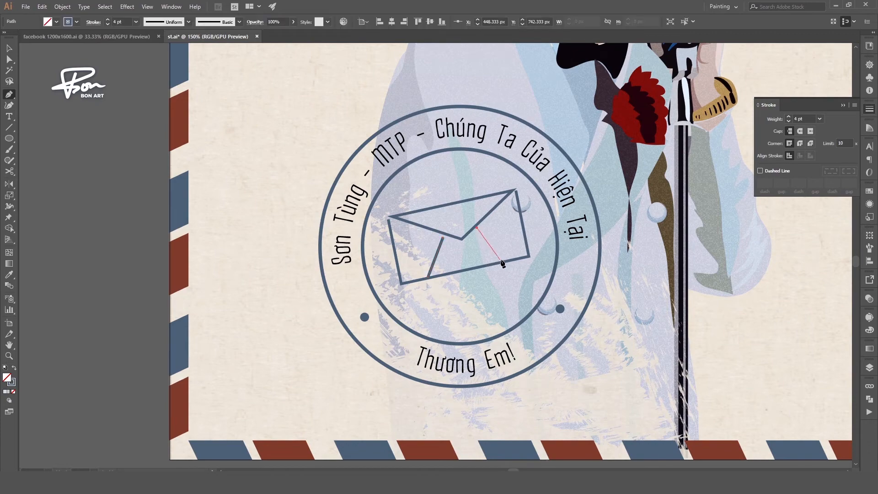
left_click(477, 228, "ctrl")
left_click(259, 231)
Step: Move the end points of the envelope's side edges and fold lines so they meet the flap and bottom edge
scroll(471, 231, "down", 2)
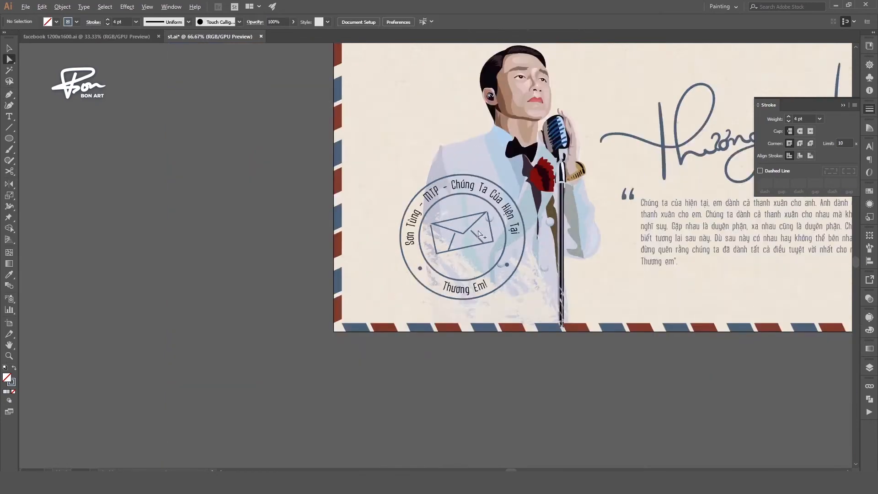
scroll(477, 228, "up", 5)
left_click(544, 138)
left_click_drag(544, 126, 546, 123)
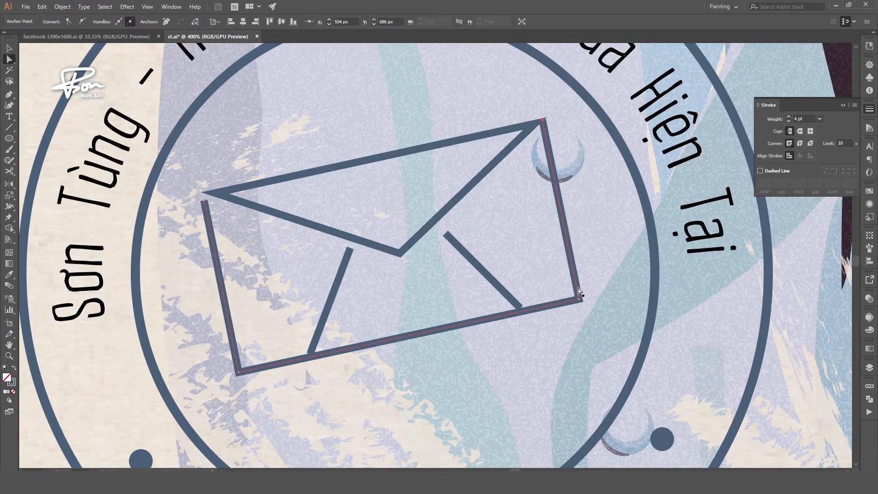
left_click(565, 306)
left_click(444, 234)
left_click_drag(444, 234, 434, 220)
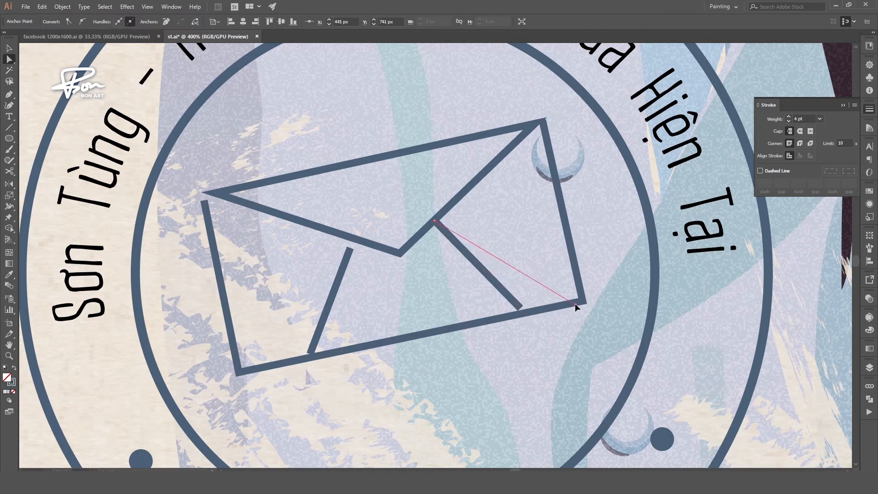
left_click_drag(575, 306, 539, 312)
left_click_drag(309, 354, 305, 357)
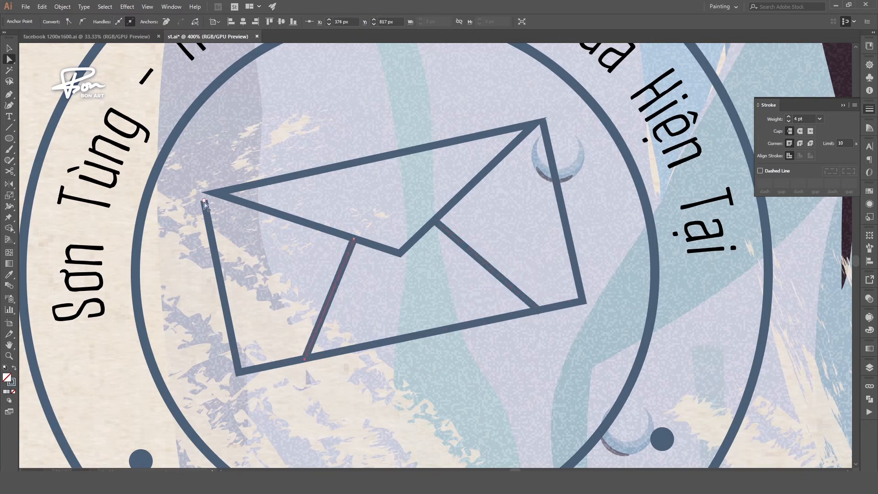
left_click_drag(205, 200, 206, 194)
Step: Group all the envelope lines and move the envelope down to the middle of the inner ring
key("v")
scroll(236, 224, "down", 2)
left_click(296, 215)
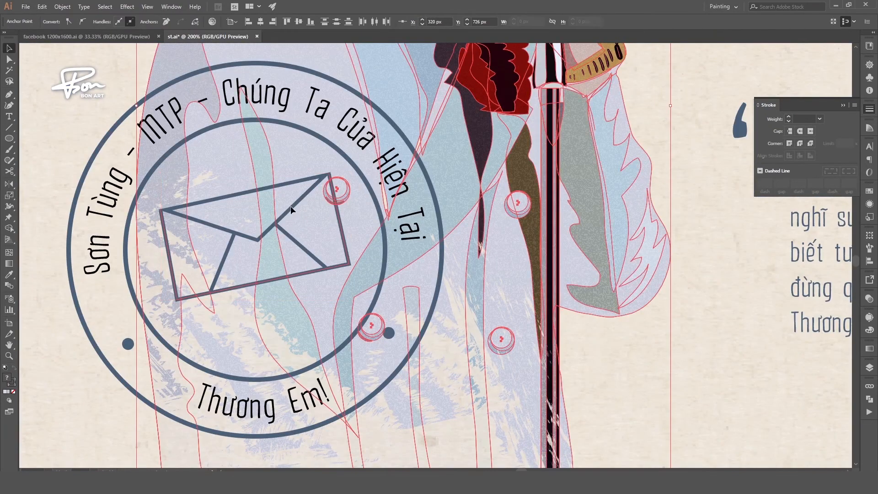
left_click(290, 206)
scroll(289, 230, "up", 3)
left_click(282, 241, "shift")
left_click(116, 252, "shift")
left_click(151, 245, "shift")
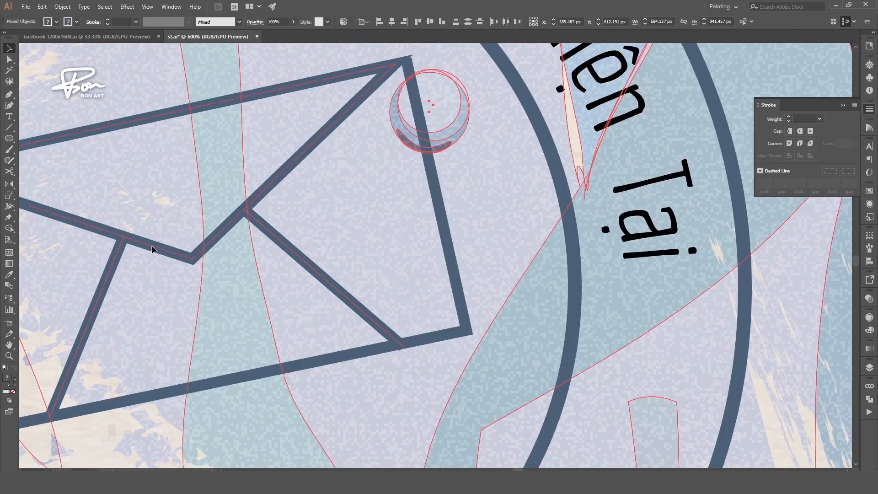
left_click(152, 245, "shift")
left_click(434, 336, "shift")
scroll(482, 302, "down", 1)
scroll(485, 306, "down", 2)
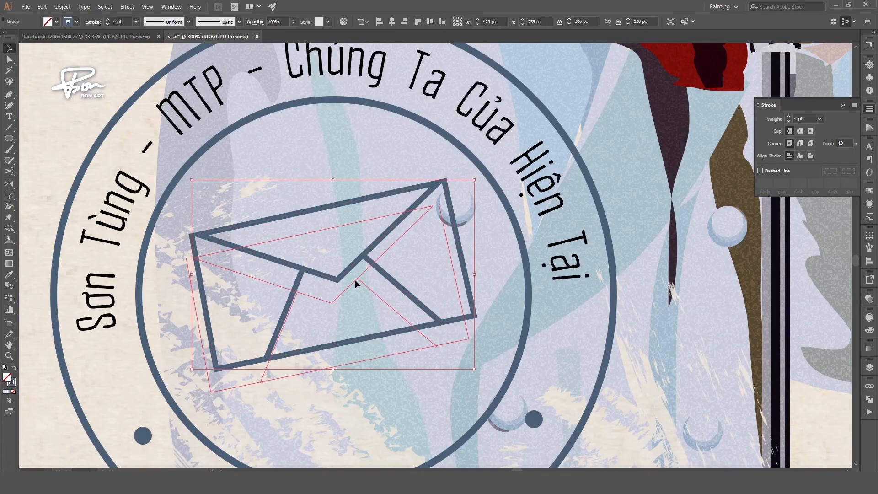
key("ctrl+g")
Step: Give the envelope strokes round caps and corners, and fine-tune the points where the flap, sides and folds meet
key("a")
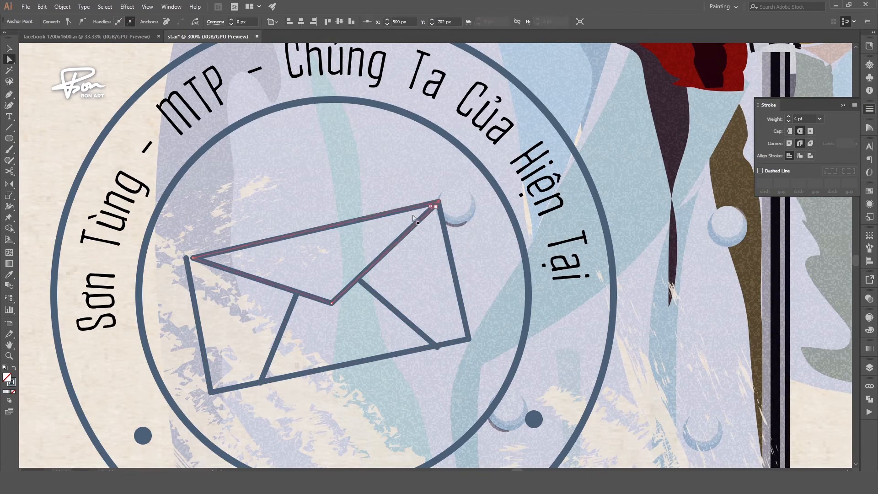
left_click(195, 258)
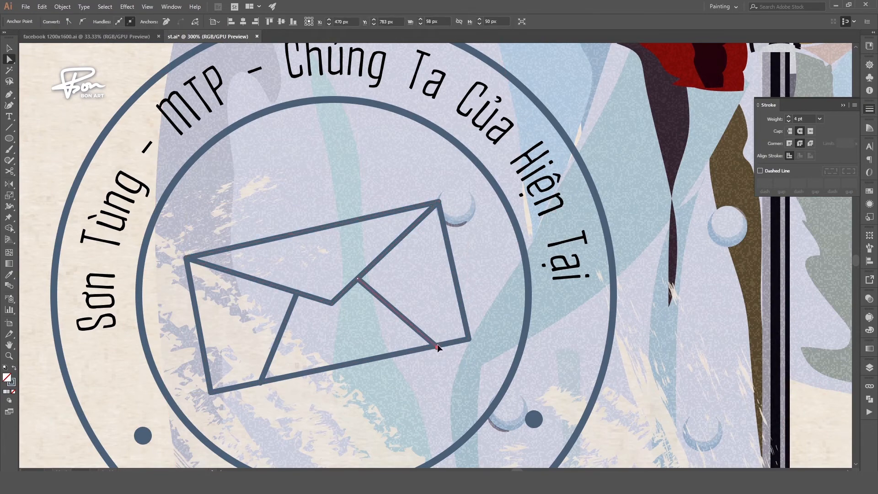
left_click(259, 382)
left_click(308, 344)
scroll(239, 310, "down", 2)
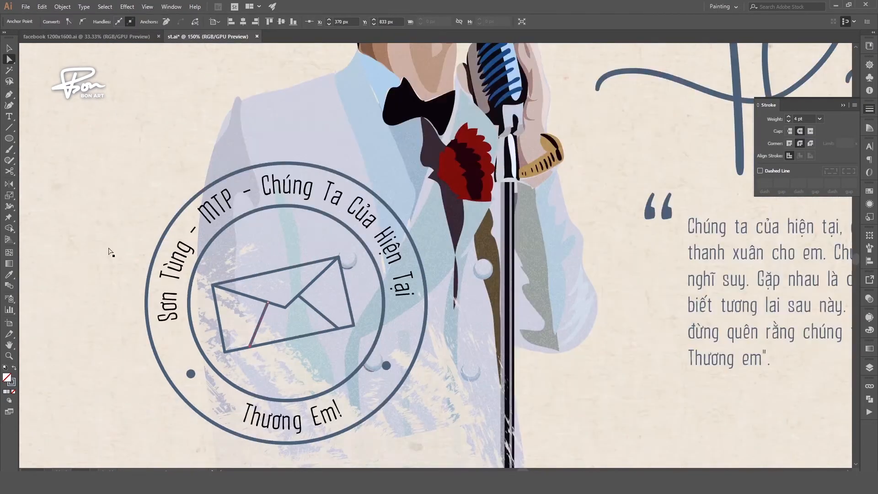
left_click(112, 251)
Step: Scale the envelope down slightly and recentre it within the postmark's inner ring
key("v")
left_click(349, 304)
left_click_drag(353, 256, 350, 259)
left_click_drag(321, 275, 322, 272)
scroll(322, 272, "down", 2)
left_click(71, 217)
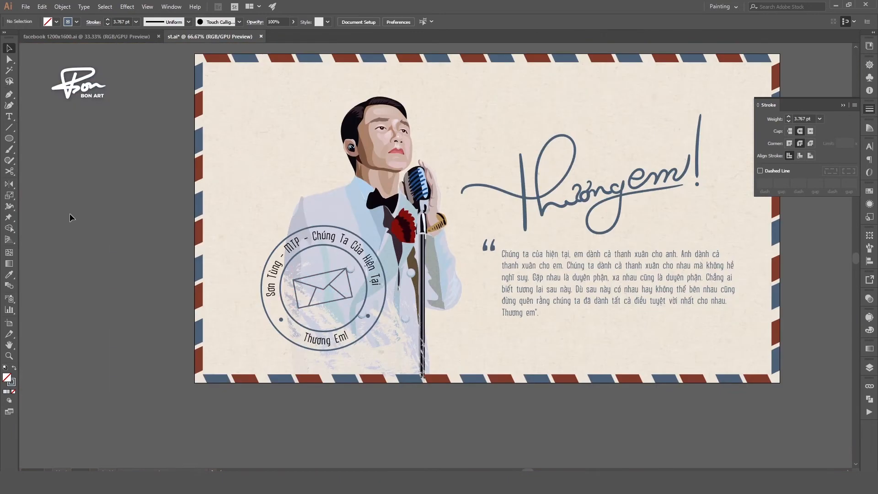
Step: Recolor the upper circular song-title text with the blue sampled from the postmark ring
scroll(350, 297, "up", 3)
scroll(353, 254, "up", 1)
left_click(415, 235)
key("i")
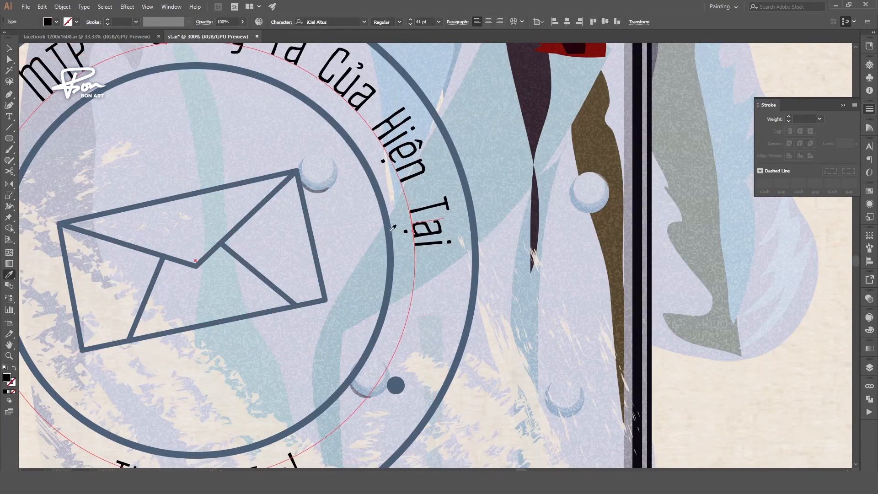
left_click(389, 231)
left_click(313, 240)
left_click(314, 236)
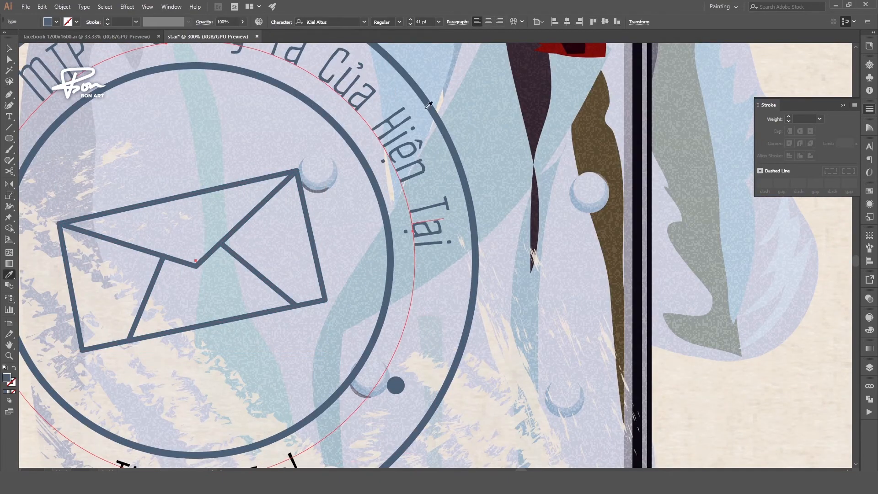
Step: Recolor the curved "Thương Em!" text below the envelope with the blue sampled from the upper circular text
scroll(308, 176, "up", 3)
scroll(308, 176, "down", 3)
left_click_drag(279, 459, 373, 395)
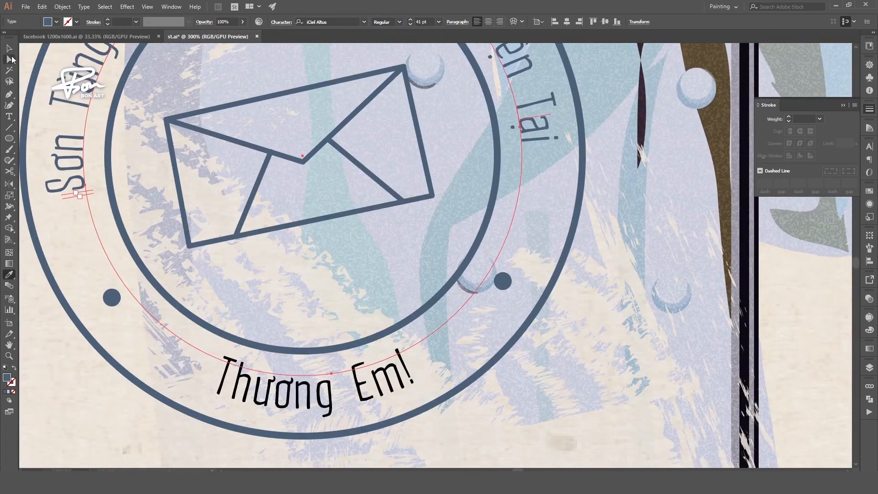
left_click(9, 48)
left_click(279, 389)
scroll(279, 390, "up", 3)
key("i")
left_click(522, 154)
scroll(522, 154, "down", 2)
key("v")
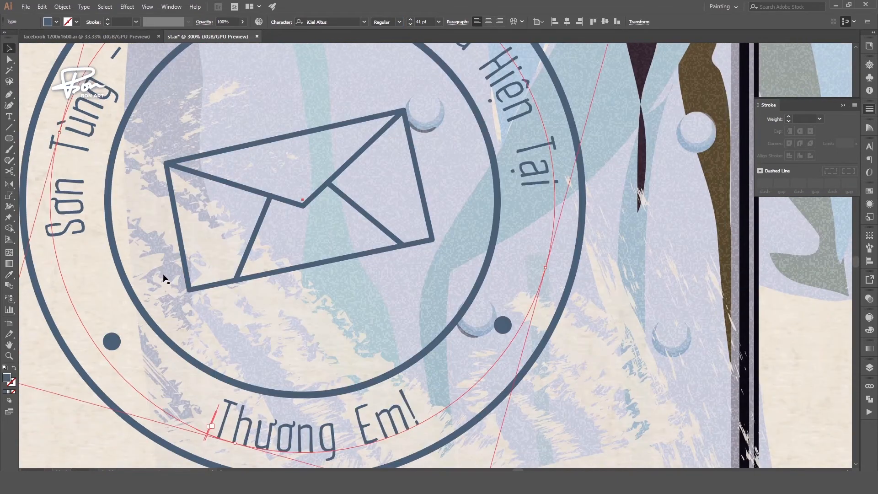
Step: Select the postmark's rings, dots, curved texts and envelope and group them into one object
left_click(163, 276)
scroll(183, 277, "down", 10)
scroll(416, 284, "up", 5)
left_click(484, 269)
scroll(395, 268, "up", 2)
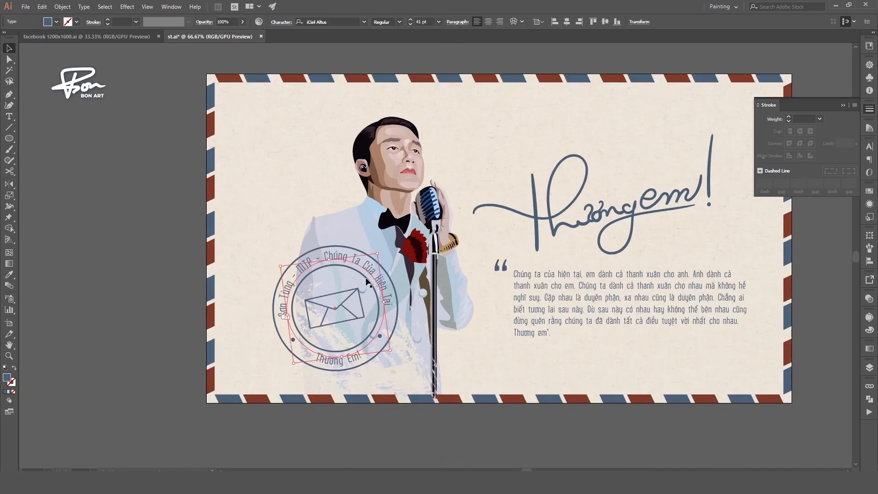
left_click(359, 291)
scroll(366, 311, "up", 5)
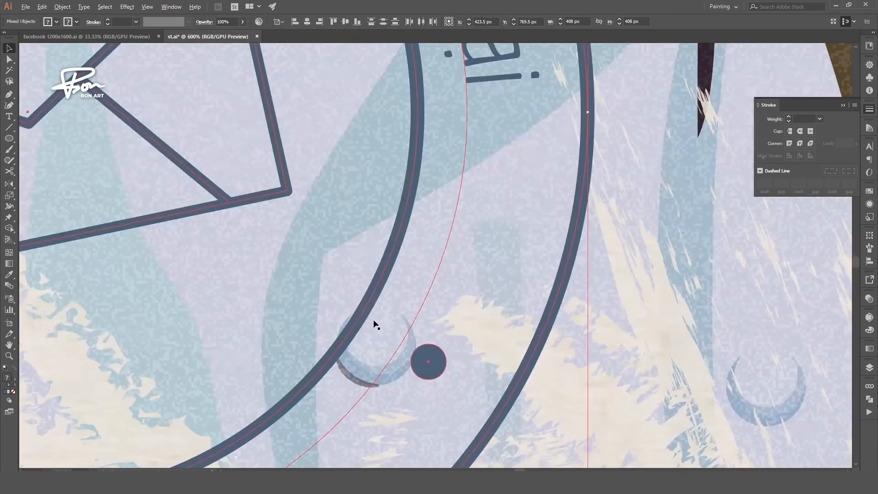
scroll(374, 323, "down", 4)
scroll(347, 315, "up", 2)
scroll(327, 310, "down", 3)
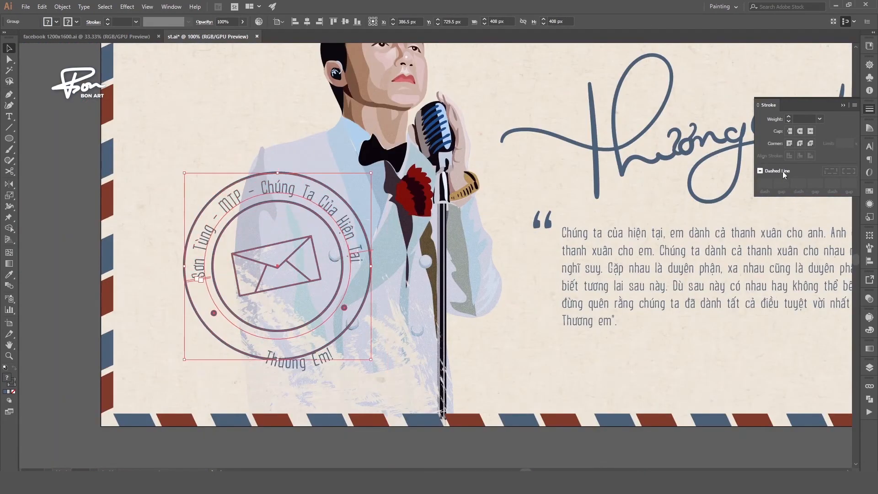
Step: Add an opacity mask to the postmark group and cover it with a white, strokeless rectangle about 574 × 557 px inside the mask
left_click(868, 300)
left_click(838, 322)
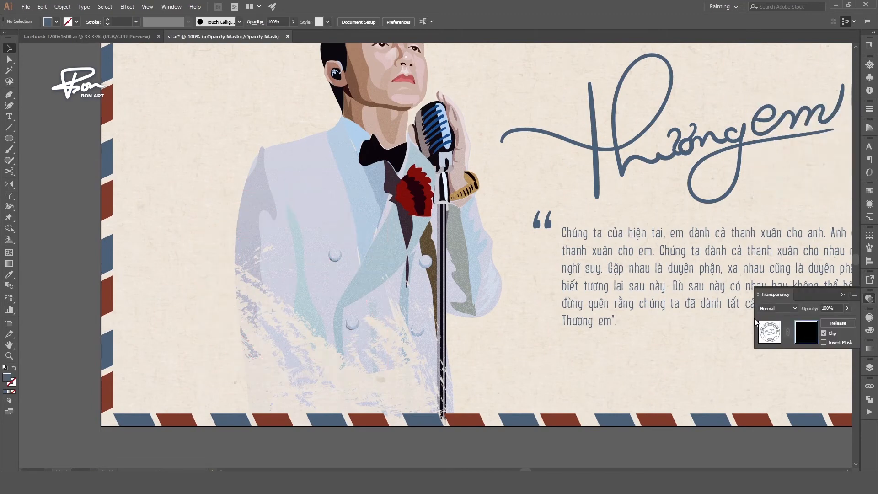
key("m")
left_click_drag(186, 155, 447, 409)
left_click(5, 367)
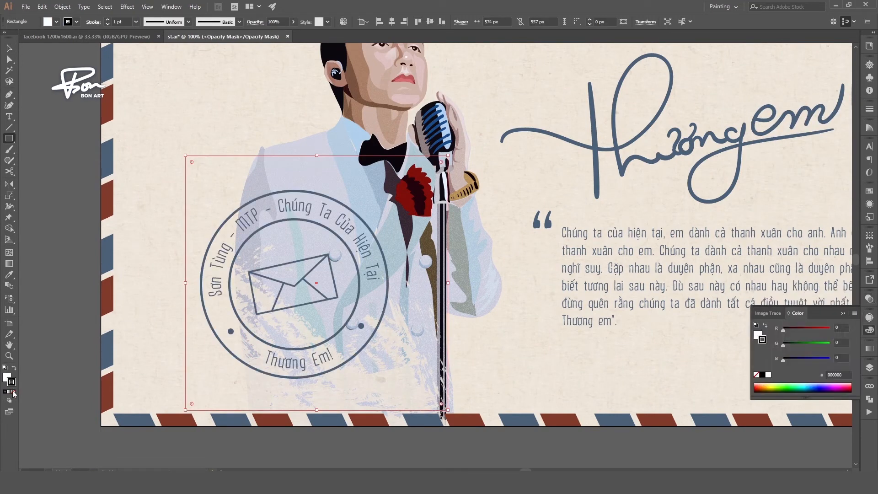
Step: Set the Paintbrush to the rough, scratchy art brush with a black stroke and deselect the mask rectangle
key("b")
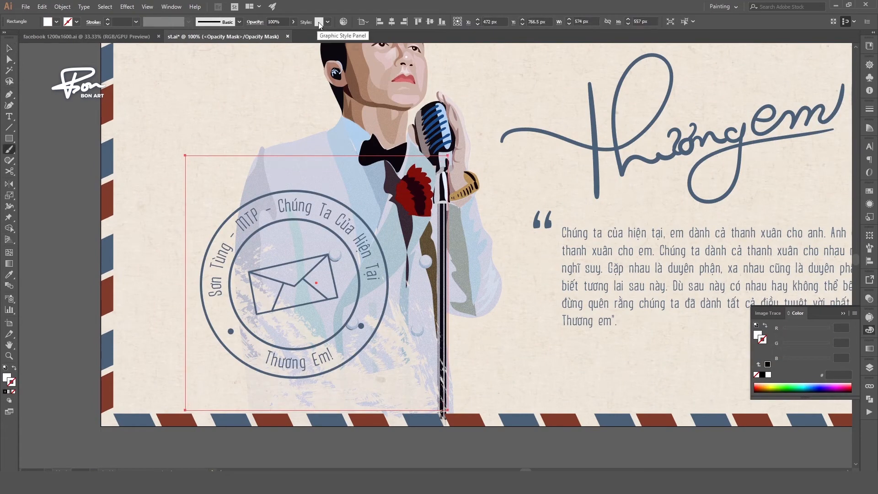
left_click(239, 22)
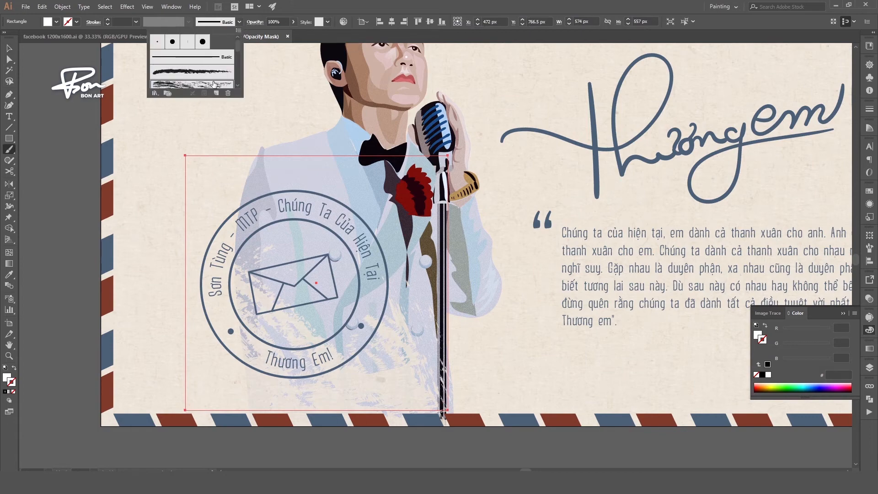
left_click(197, 85)
left_click(136, 21)
left_click(148, 155)
scroll(536, 208, "up", 3)
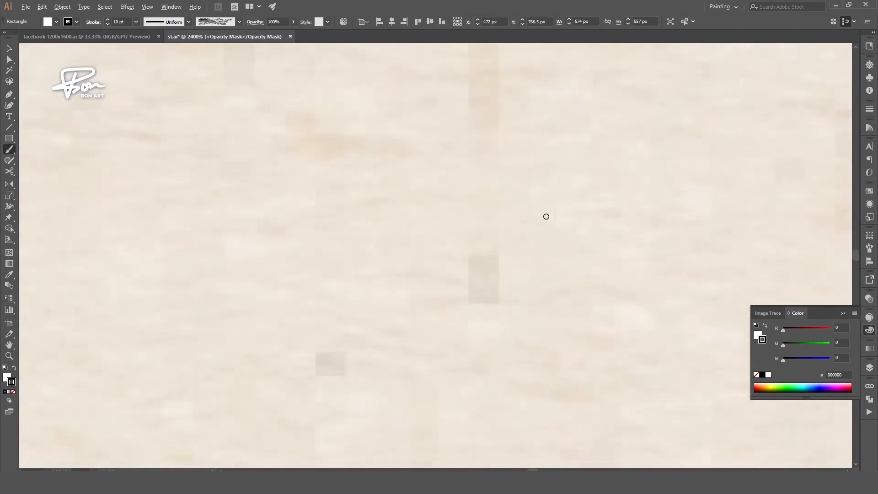
scroll(361, 277, "down", 3)
key("ctrl+shift+a")
Step: Paint scratchy 1 pt black strokes in the mask across the postmark's rings, texts and envelope, and return to editing the artwork
scroll(385, 298, "up", 2)
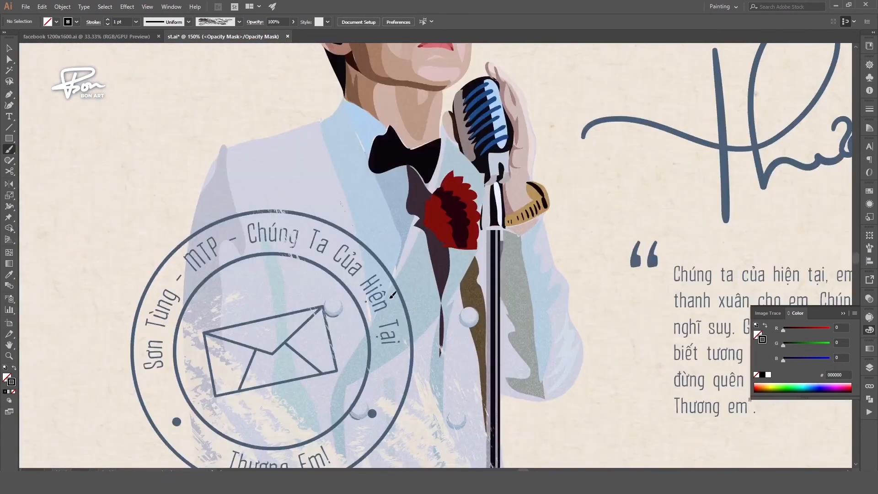
scroll(441, 355, "down", 4)
scroll(99, 272, "up", 5)
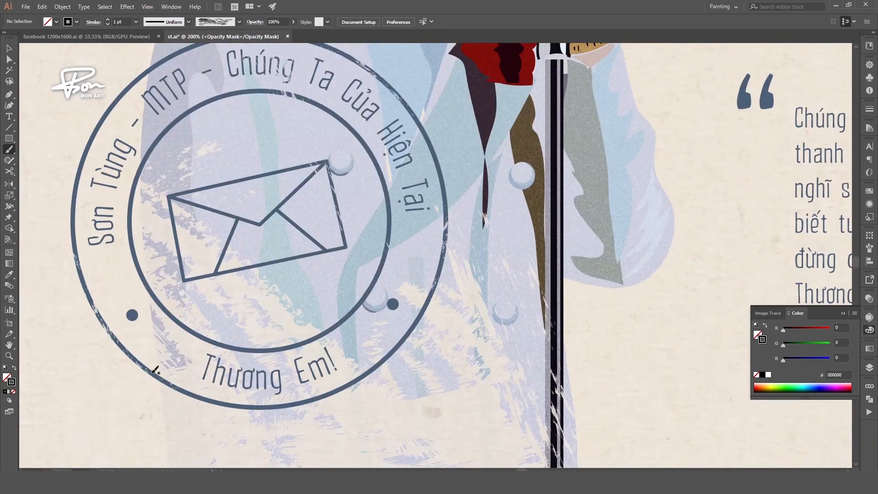
scroll(164, 115, "up", 3)
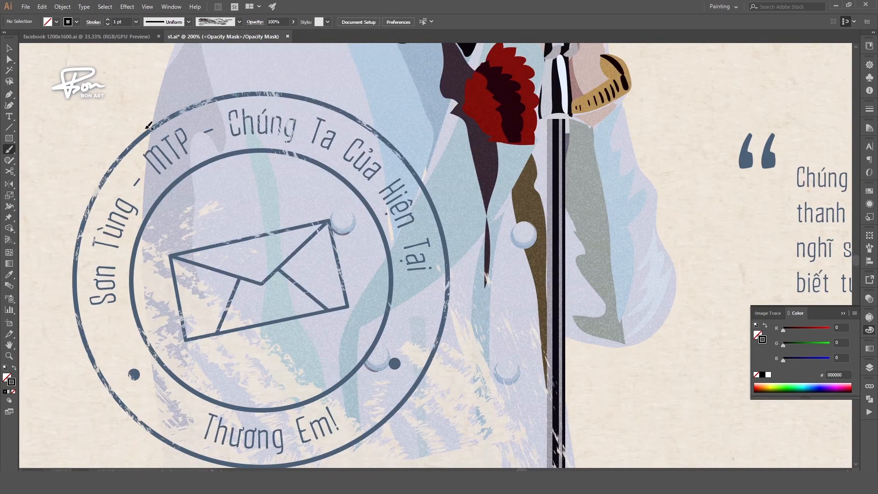
scroll(378, 186, "down", 2)
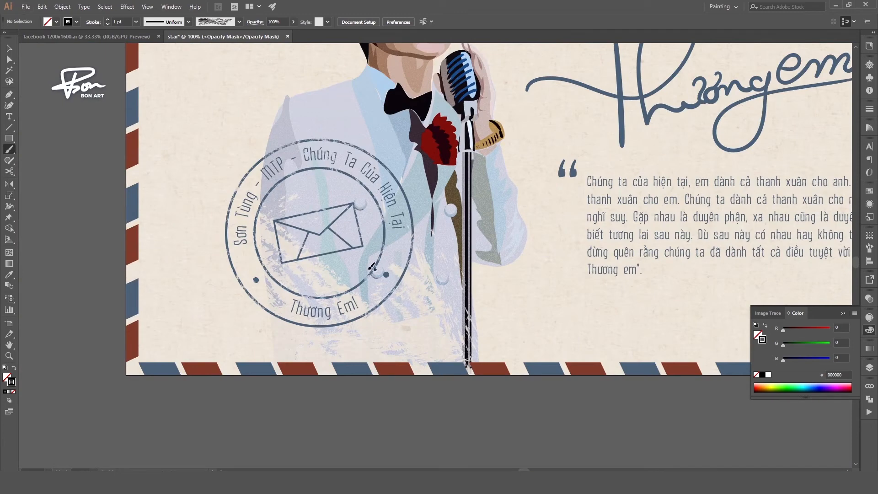
scroll(392, 355, "down", 1)
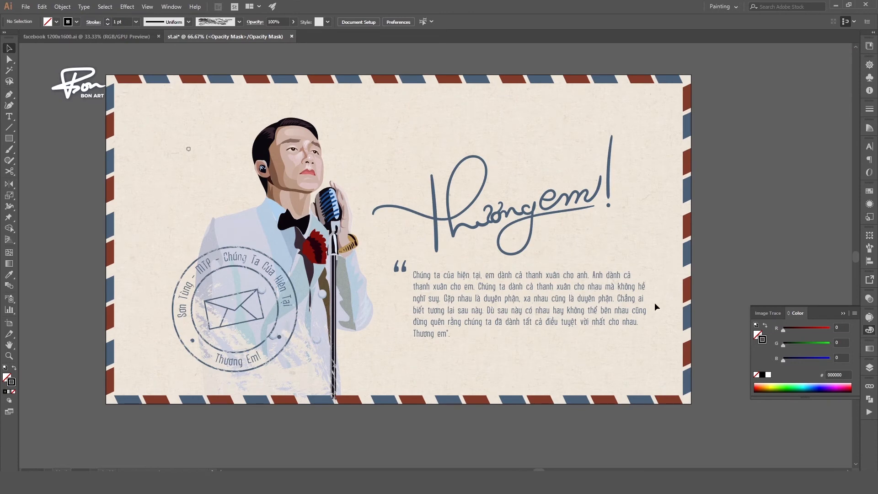
left_click(868, 298)
left_click(769, 331)
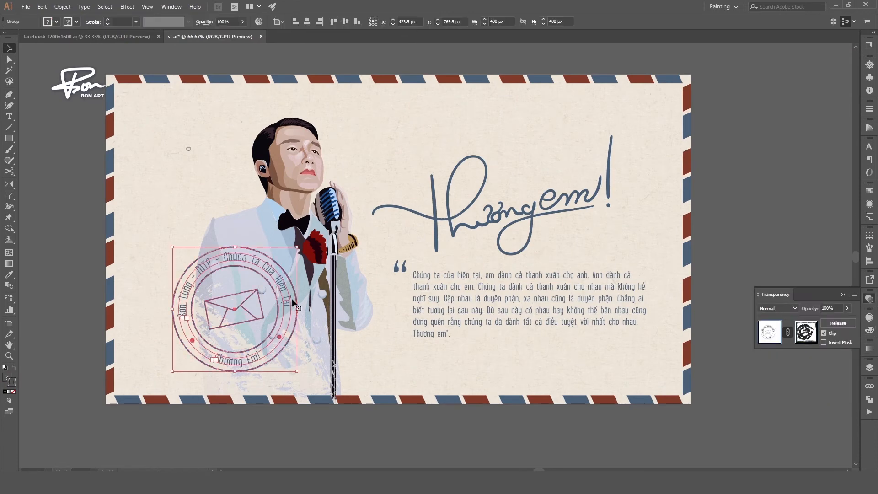
key("i")
scroll(215, 319, "up", 1)
left_click(216, 318)
Step: Expand the postmark's texts and strokes into filled shapes and reselect the whole postmark
left_click(42, 6)
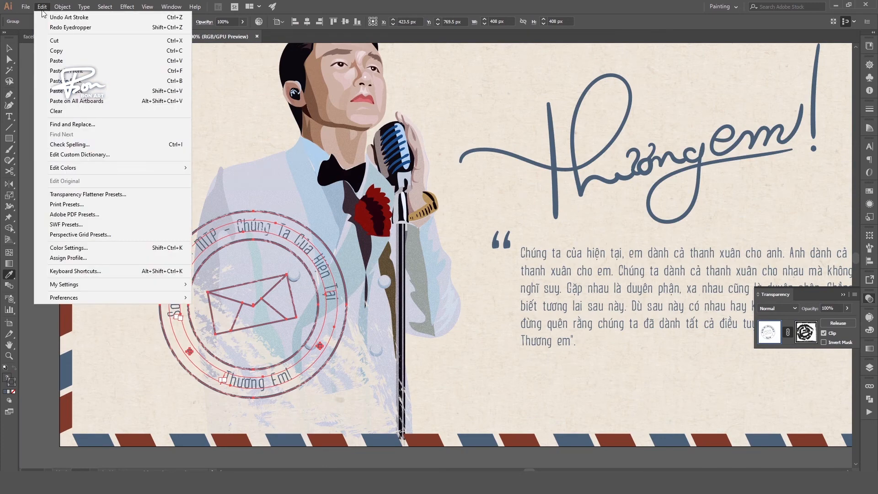
mouse_move(62, 6)
left_click(90, 114)
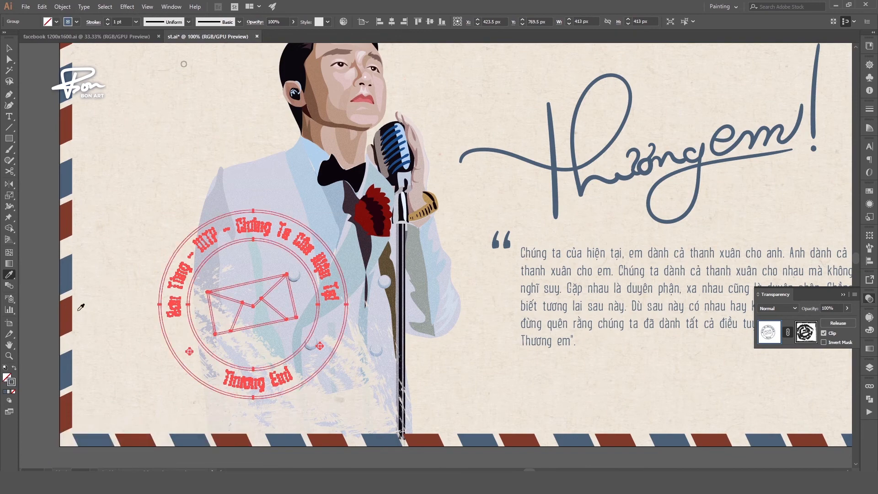
key("v")
key("ctrl+shift+a")
left_click(173, 260)
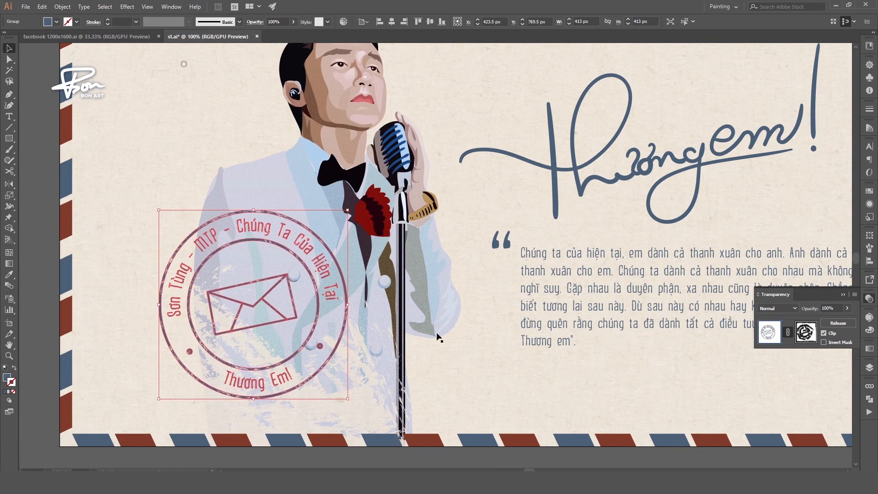
Step: Fill the postmark with red ad3e28 and shift it slightly left across the singer's jacket
scroll(283, 335, "up", 2)
scroll(457, 304, "down", 2)
scroll(368, 249, "up", 1)
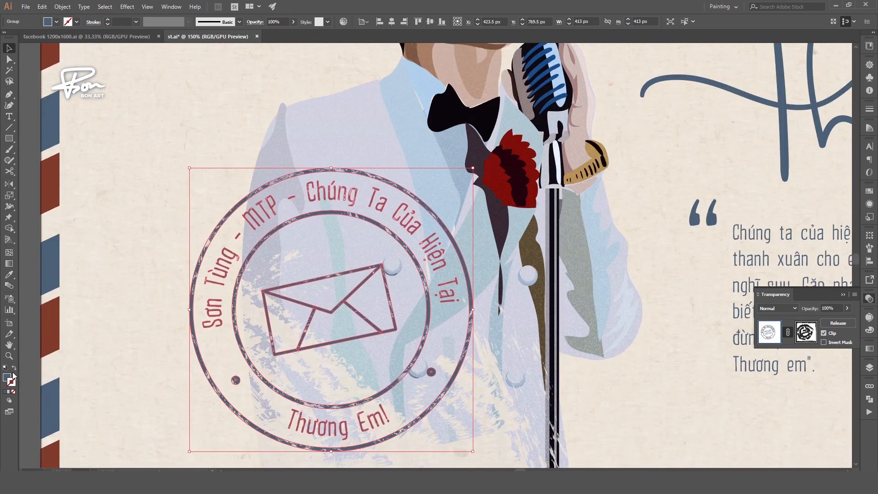
double_click(7, 377)
left_click(202, 181)
left_click(287, 71)
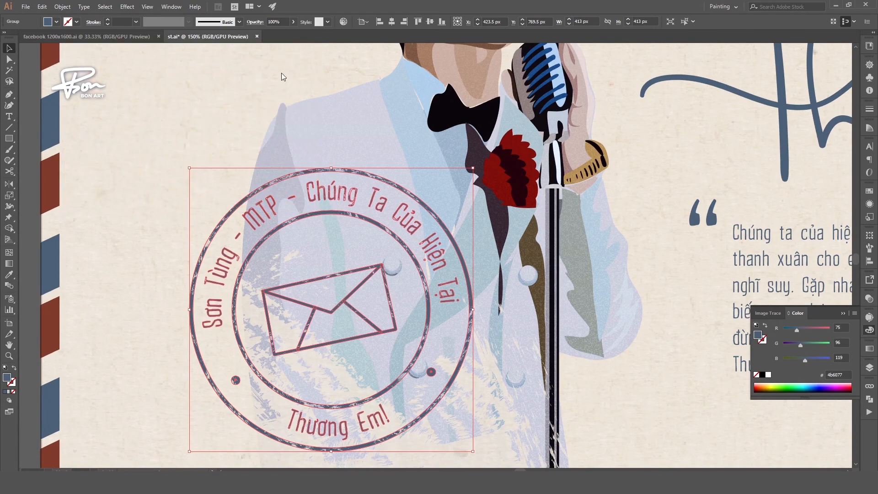
scroll(144, 312, "down", 2)
left_click(421, 323)
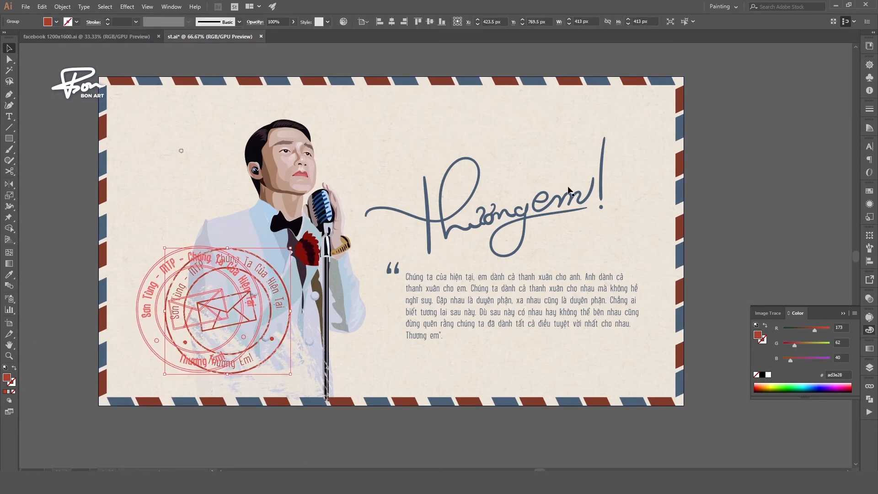
left_click(755, 147)
scroll(744, 126, "down", 2)
left_click_drag(456, 184, 291, 183)
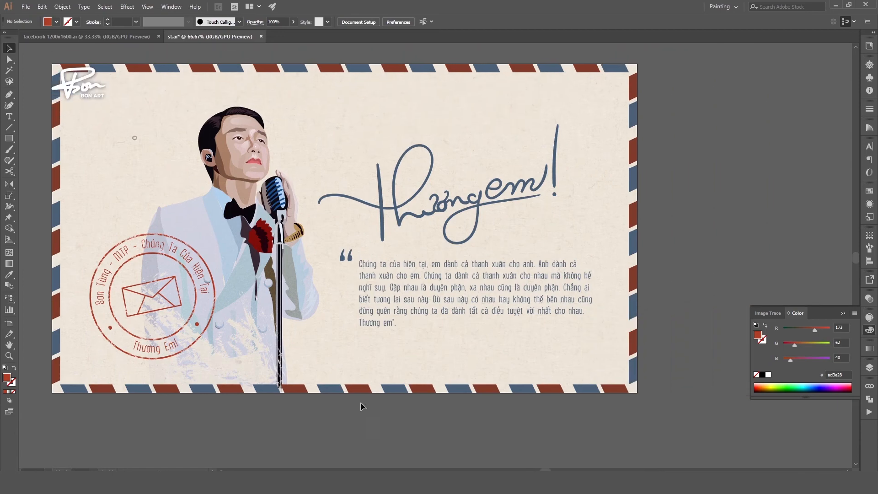
key("t")
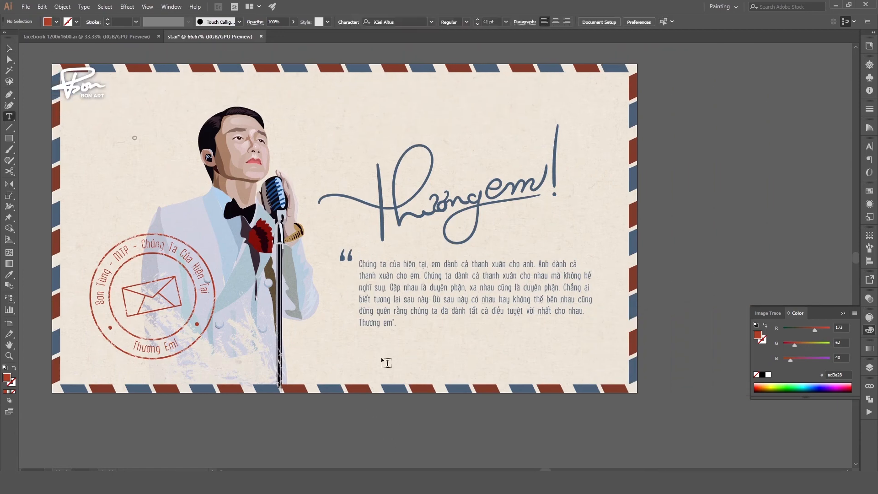
left_click(381, 355)
key("ctrl+z")
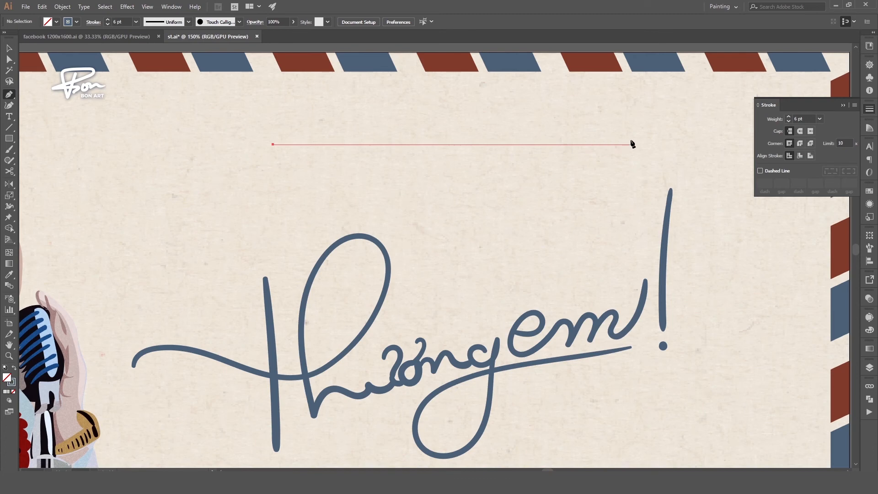
Step: Draw a horizontal blue 6 pt line about 528 px long above the lettering, with seven evenly spaced anchor points along it
left_click(634, 144)
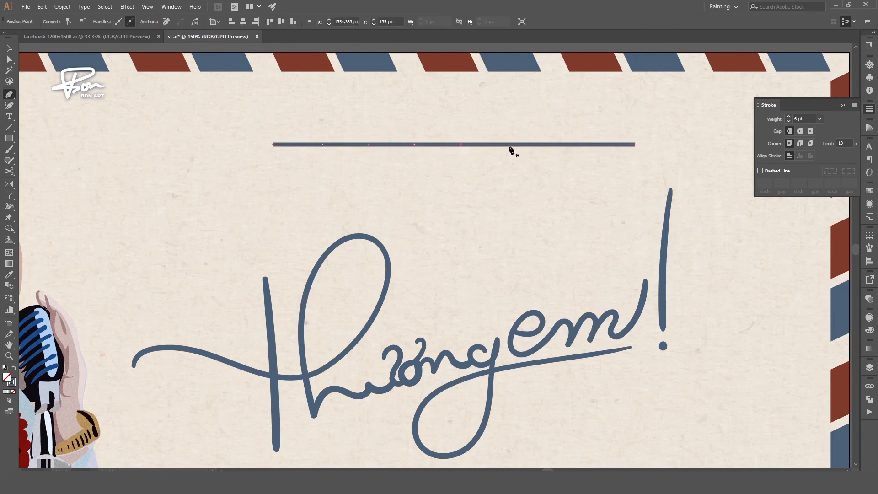
left_click(322, 144)
left_click(414, 145, "ctrl+shift")
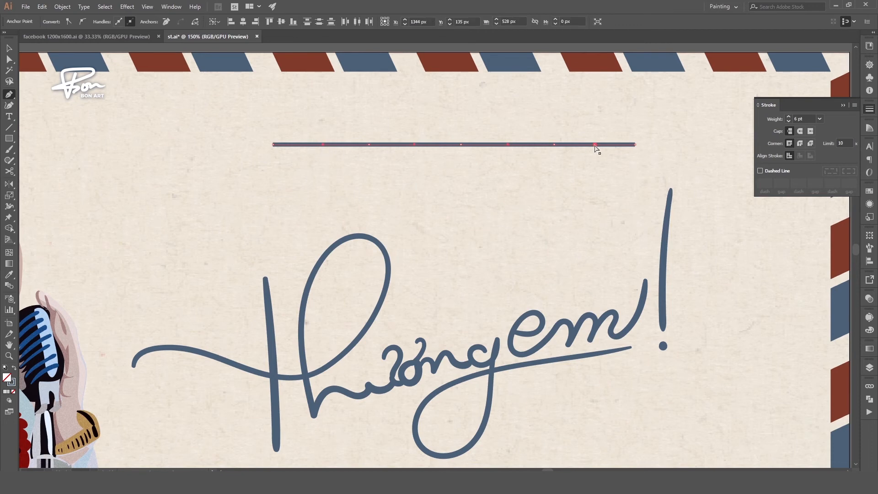
Step: Raise every other anchor of the line and round its crests and troughs to form an even wave
left_click_drag(595, 144, 594, 132)
left_click_drag(509, 190, 507, 231)
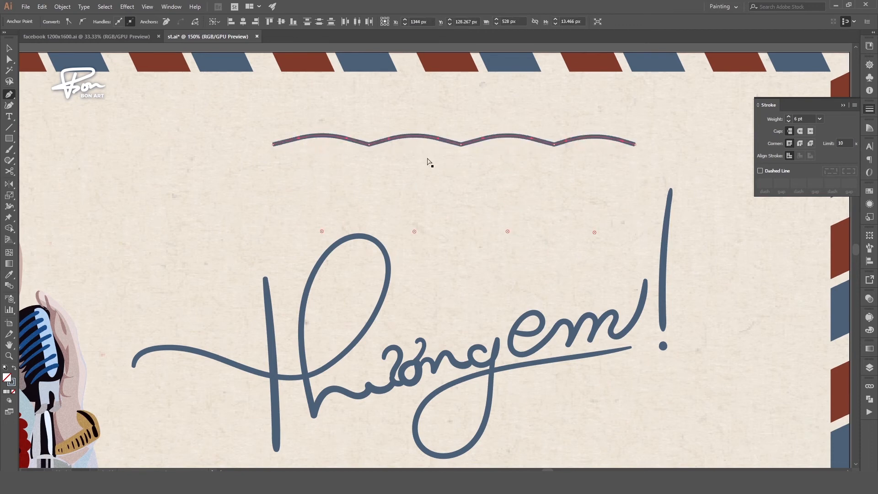
left_click(369, 144, "ctrl")
left_click(460, 144, "ctrl+shift")
left_click(554, 144, "ctrl+shift")
left_click_drag(558, 91, 558, 82)
Step: Scale the wavy line down to about 427 px wide and duplicate it into a stack of five evenly spaced waves
key("v")
left_click_drag(634, 140, 566, 140)
left_click_drag(490, 142, 525, 126)
key("ctrl+d")
key("ctrl+d")
Step: Add an opacity mask to the five wavy lines and draw a white-filled rectangle over them inside the mask
left_click(531, 136, "shift")
left_click(534, 154, "shift")
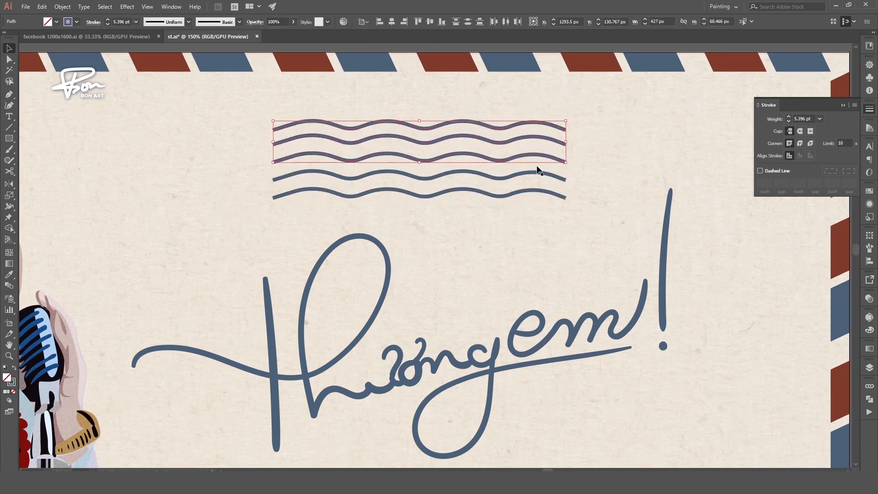
left_click(539, 190, "shift")
left_click(538, 177, "shift")
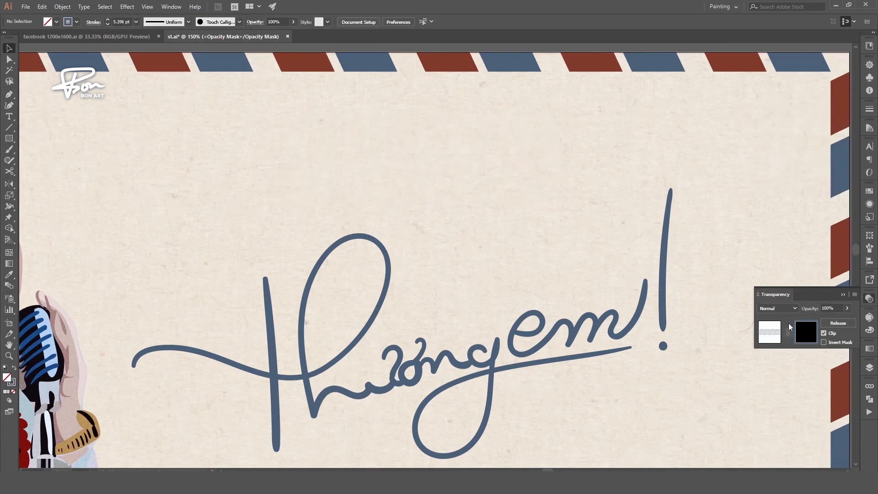
left_click(9, 138)
left_click_drag(279, 113, 612, 278)
double_click(8, 378)
left_click(72, 69)
left_click(287, 72)
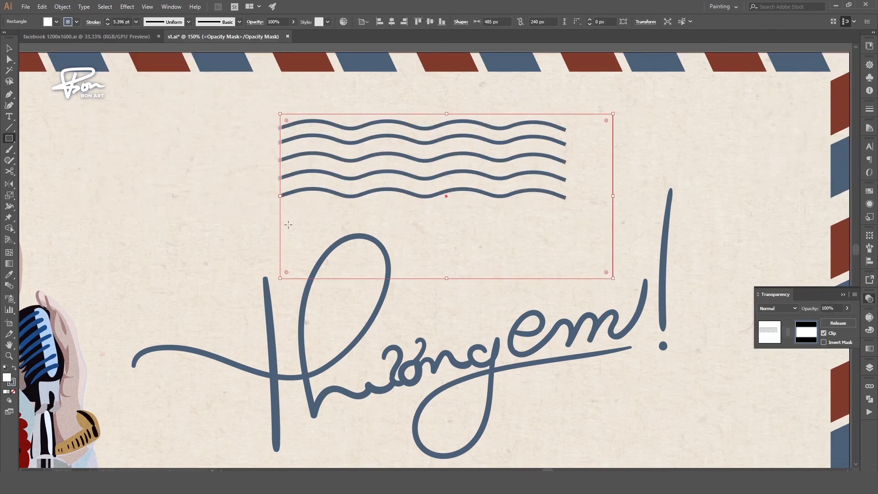
Step: Resize the mask rectangle to about 462.5 × 154.5 px so it covers all the waves, and remove its stroke
left_click_drag(280, 195, 264, 196)
left_click_drag(439, 278, 438, 219)
left_click_drag(612, 167, 581, 162)
left_click(13, 383)
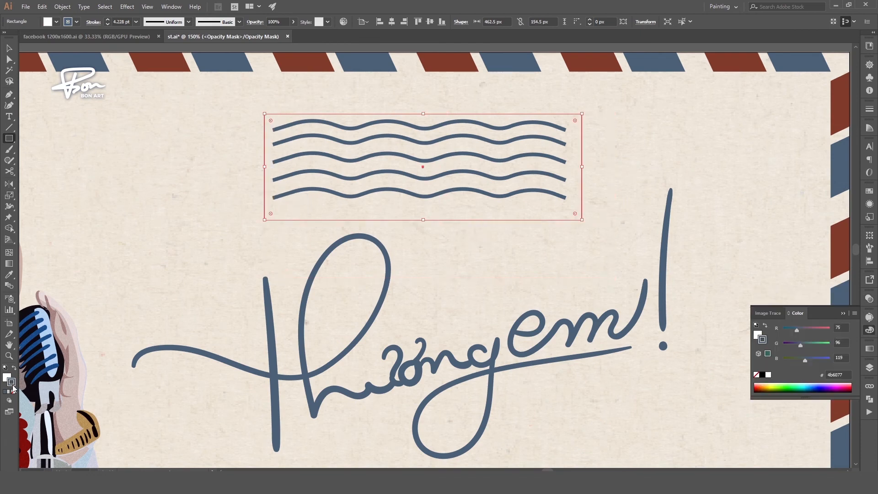
key("/")
Step: Choose the rough scratchy brush with a black stroke for the opacity mask, and undo the fill removal on the mask rectangle
left_click(10, 149)
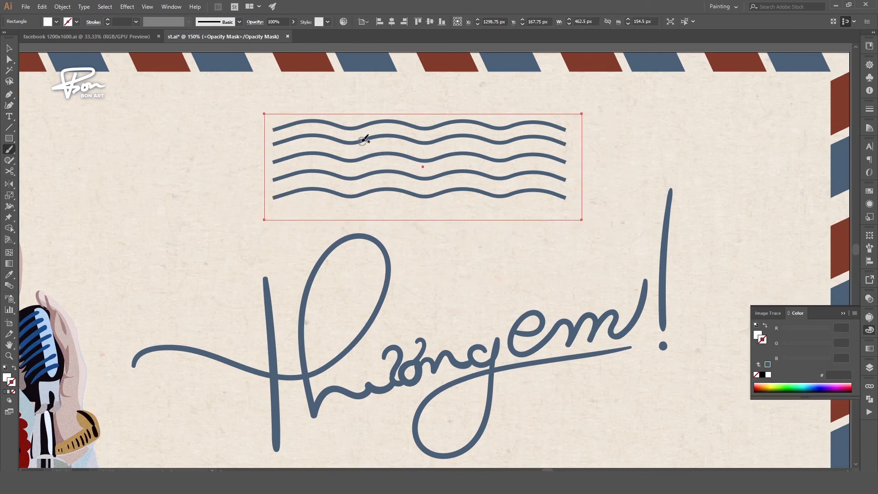
left_click(238, 21)
left_click(196, 73)
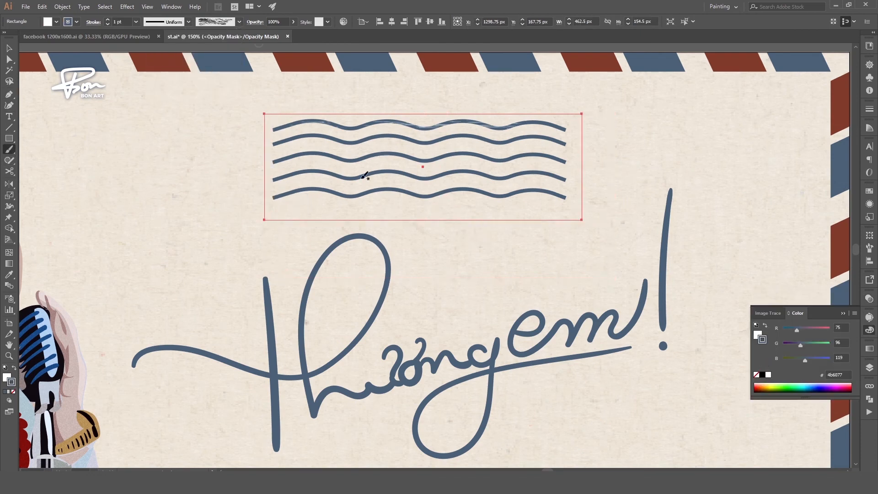
double_click(11, 382)
left_click(112, 186)
left_click(287, 73)
left_click(8, 377)
left_click(13, 391)
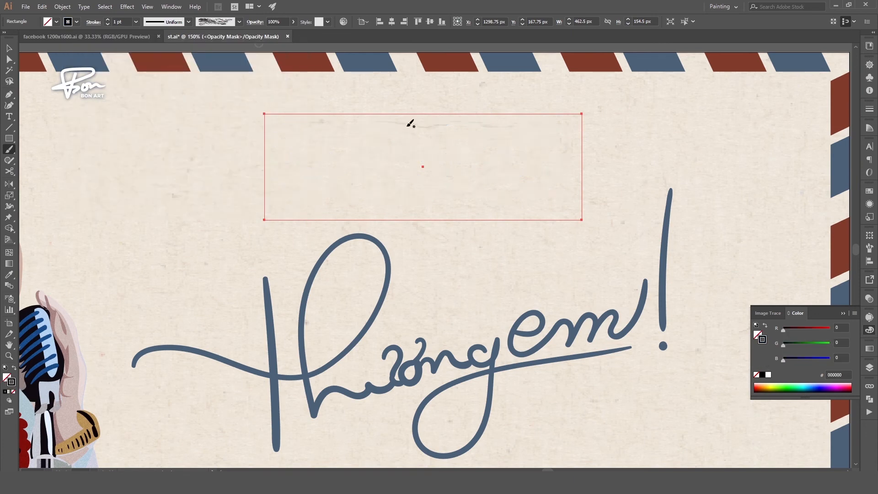
key("ctrl+z")
Step: Deselect the mask rectangle and set the Paintbrush to no fill, a 1 pt black stroke and the rough scratchy brush
key("v")
left_click(98, 333)
left_click(6, 377)
left_click(12, 391)
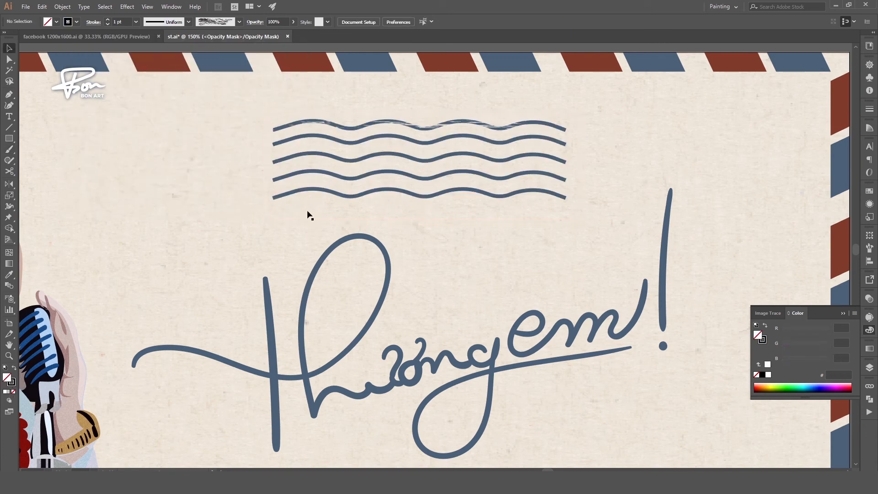
left_click(11, 382)
key("b")
left_click(212, 21)
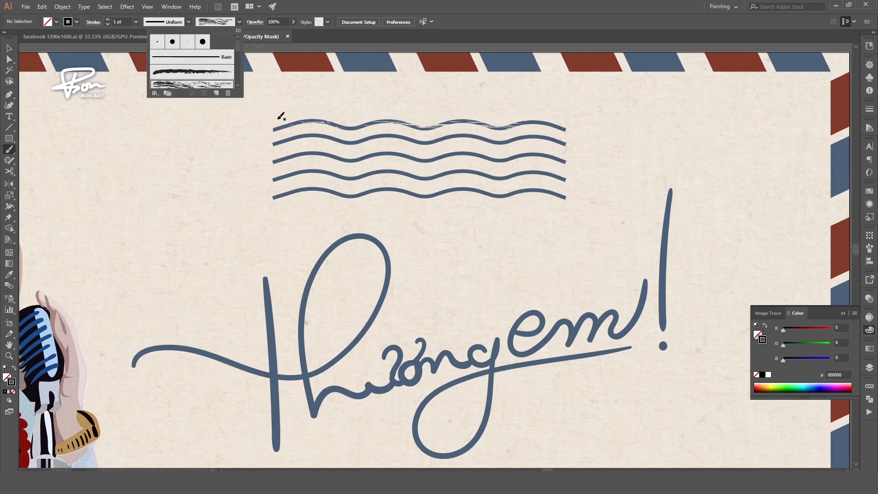
Step: Paint short rough black strokes across the five waves inside the opacity mask to give the lines a worn, distressed look
left_click_drag(299, 166, 322, 172)
left_click_drag(446, 153, 458, 156)
left_click_drag(531, 143, 551, 136)
left_click_drag(295, 143, 279, 128)
left_click_drag(271, 136, 285, 142)
left_click_drag(280, 186, 288, 197)
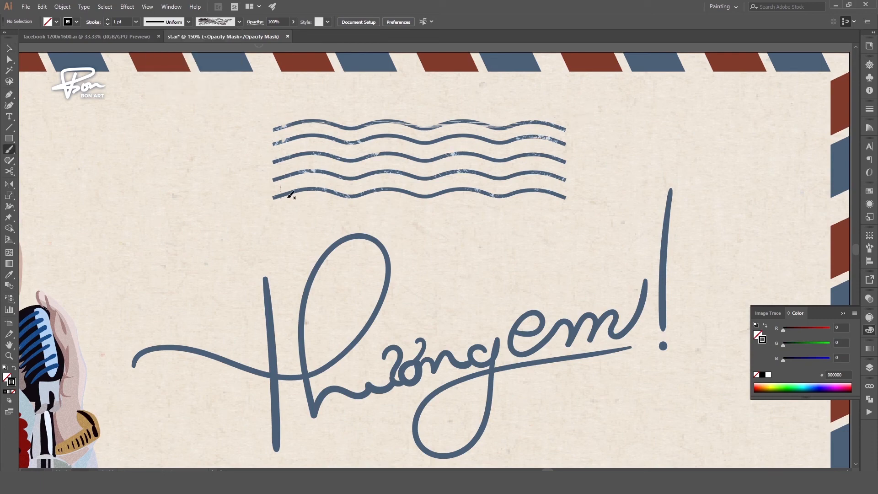
left_click_drag(358, 176, 423, 177)
left_click_drag(483, 143, 516, 140)
key("ctrl+0")
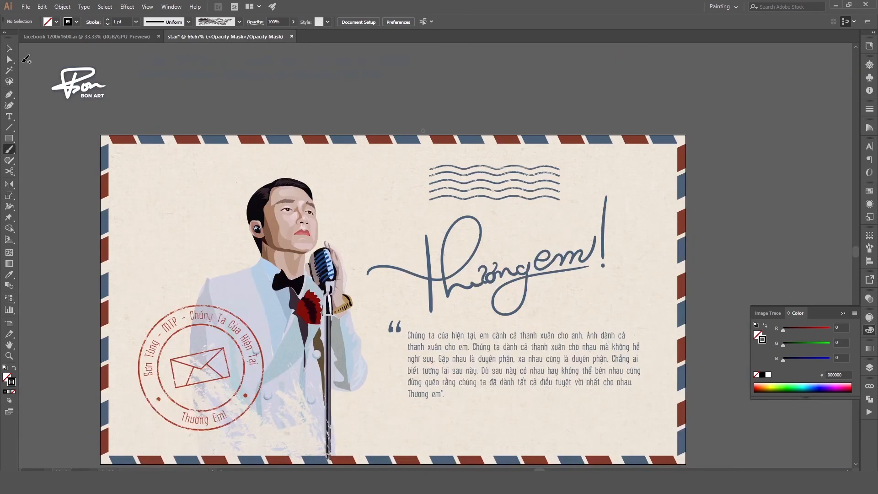
Step: Exit the opacity mask, move the five waves to the postcard's upper-left area beside the singer's head, and scale them down
key("v")
left_click(869, 300)
left_click(769, 332)
left_click_drag(554, 198, 242, 233)
left_click_drag(250, 201, 207, 199)
left_click(215, 128)
scroll(282, 133, "down", 2)
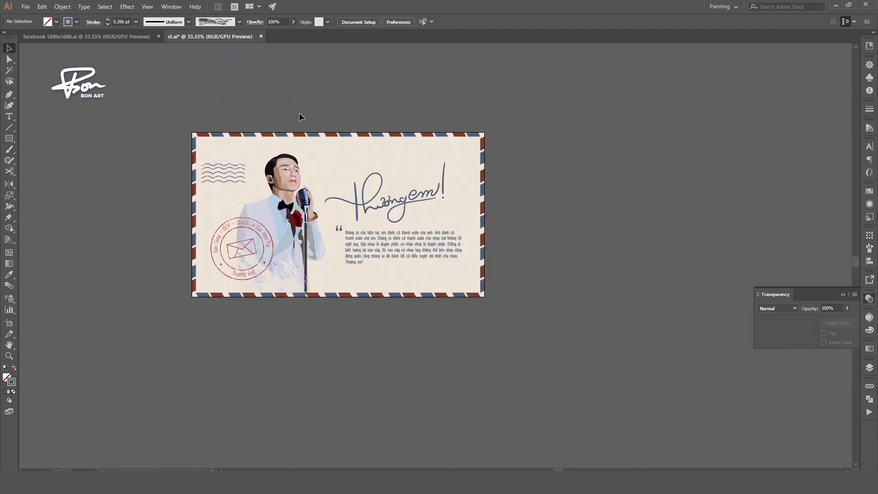
scroll(298, 178, "up", 2)
Step: Paint a small lavender dab beside the singer's head with the Touch Calligraphic brush and select it
left_click(249, 235)
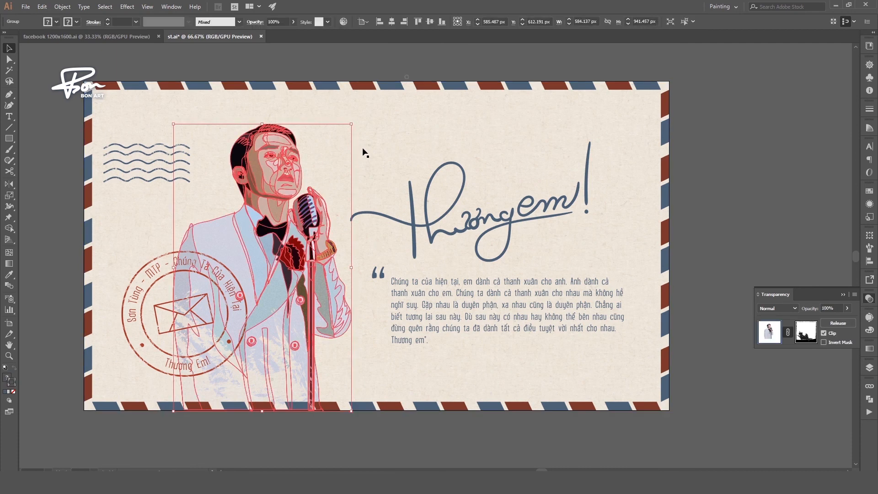
key("ctrl+shift+a")
key("b")
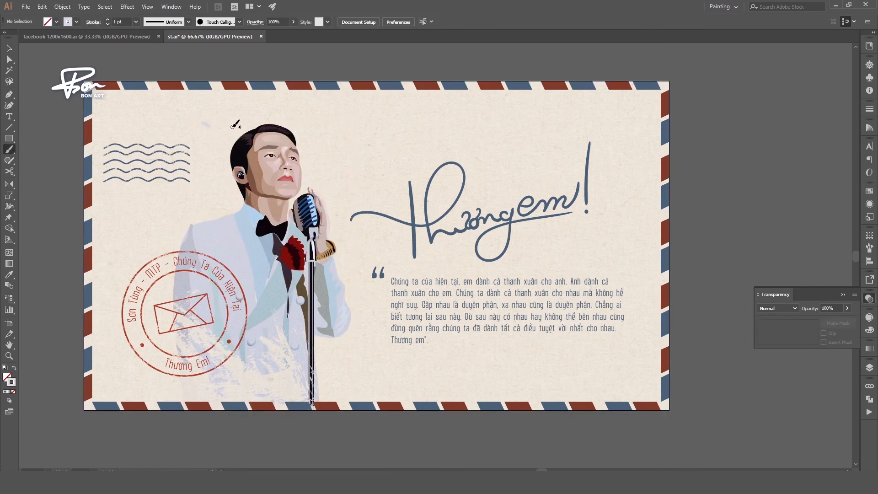
left_click(205, 124, "ctrl")
Step: Open the artistic ink brush library and apply the Ink Splats brush to the lavender dab
left_click(239, 21)
scroll(212, 68, "down", 3)
left_click(155, 93)
mouse_move(170, 117)
left_click(256, 118)
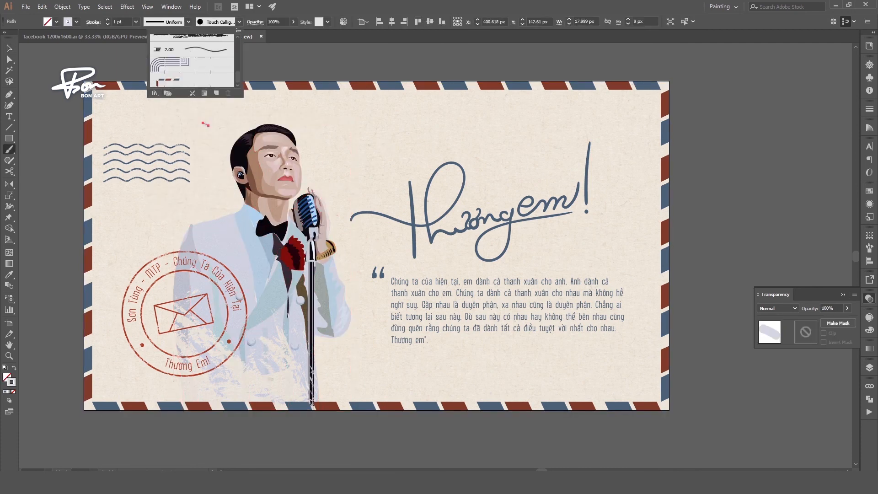
left_click(71, 141)
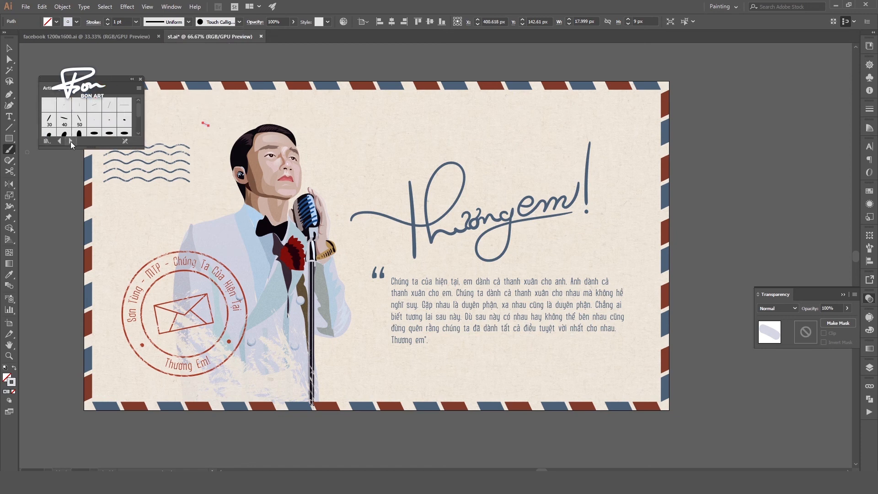
left_click(70, 141)
left_click(64, 105)
key("ctrl+shift+a")
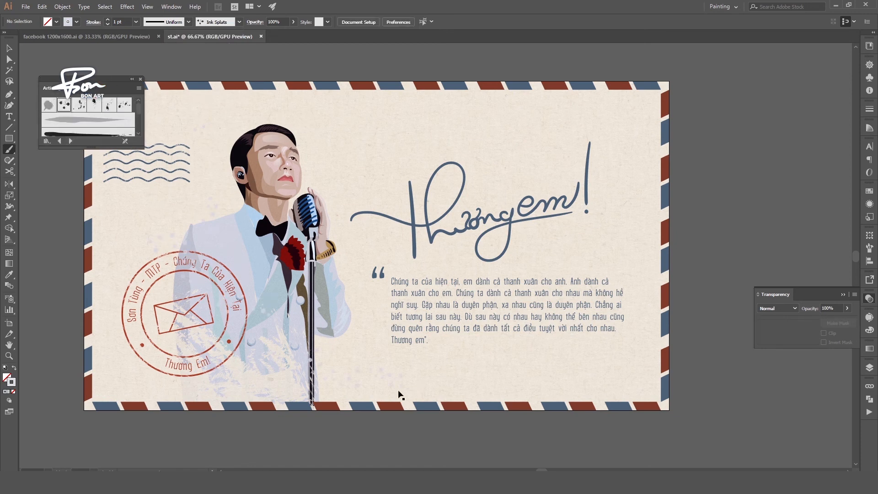
Step: Paint a 5 pt lavender ink-brush stroke across the lower part of the singer's jacket
scroll(86, 119, "down", 5)
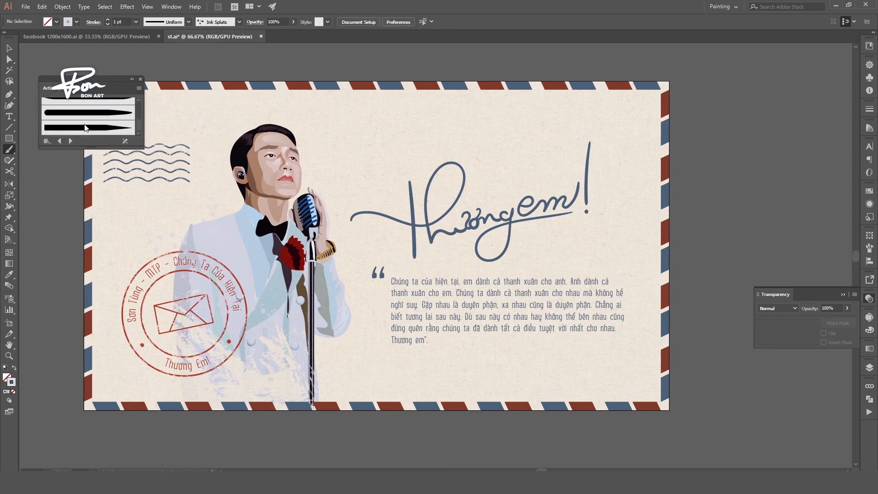
left_click(89, 112)
left_click(135, 21)
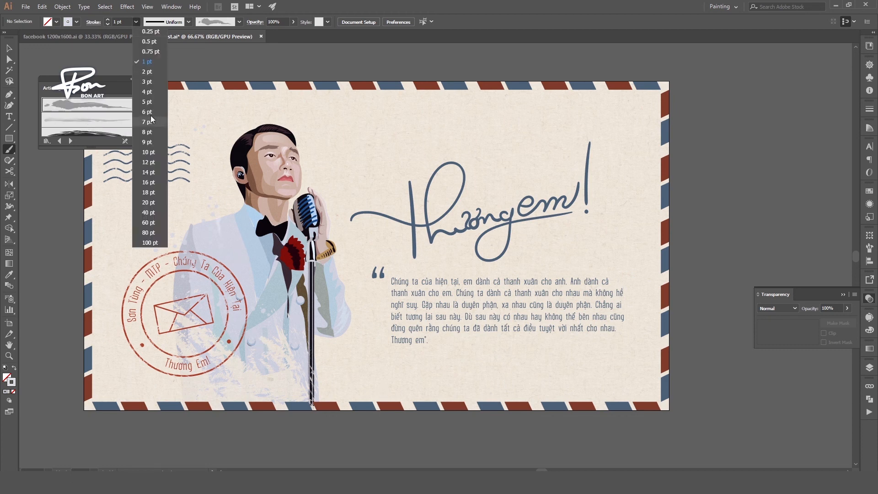
left_click(145, 96)
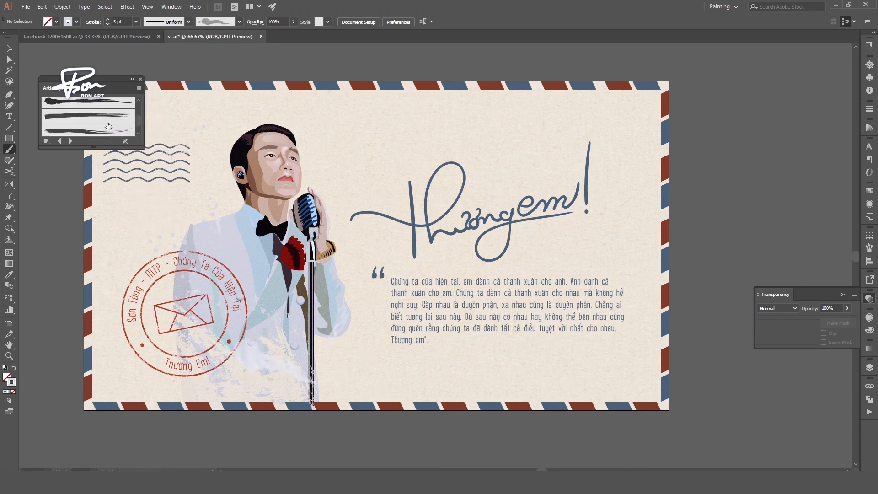
left_click_drag(300, 375, 197, 366)
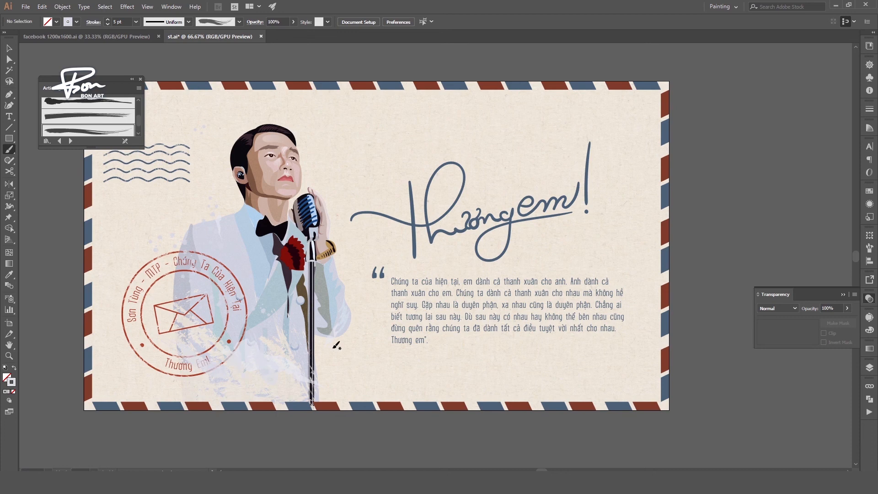
key("v")
left_click(138, 292)
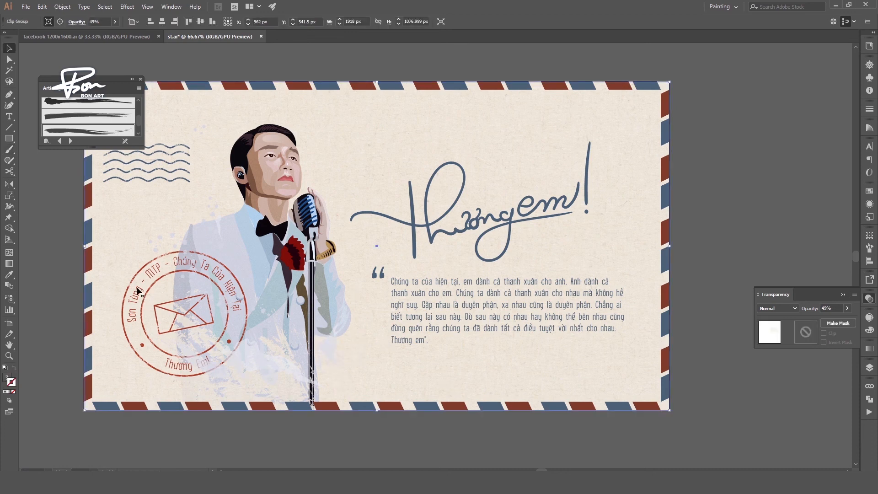
left_click(61, 230)
scroll(407, 280, "down", 1)
left_click_drag(601, 256, 651, 276)
scroll(633, 203, "up", 1)
left_click(844, 295)
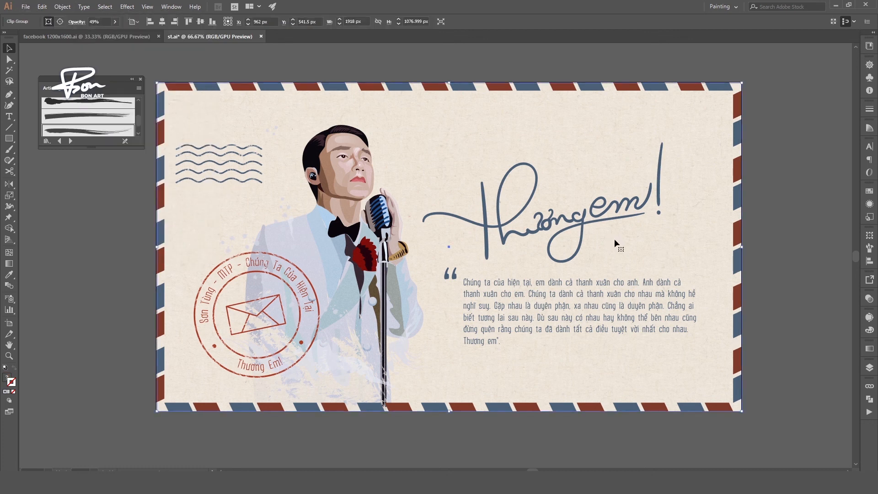
Step: Add the text "#MTP" beneath the word "em" in the lettering and colour it the same blue
key("t")
left_click(601, 237)
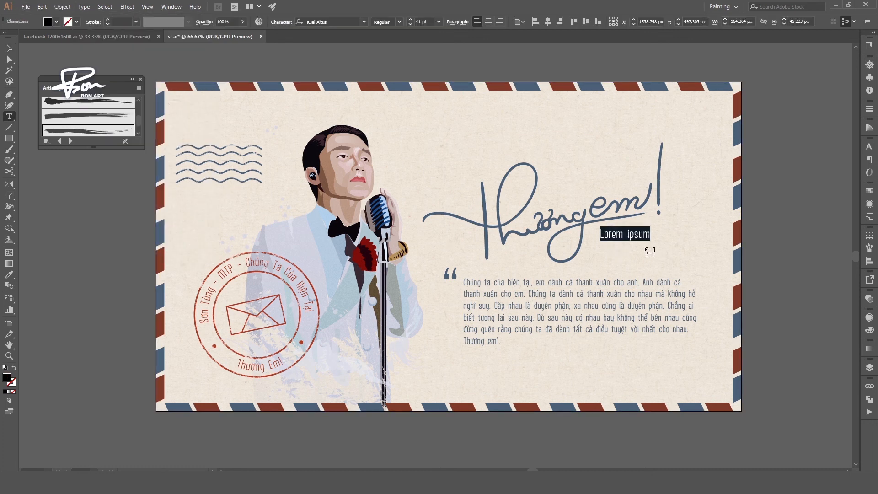
type("#m")
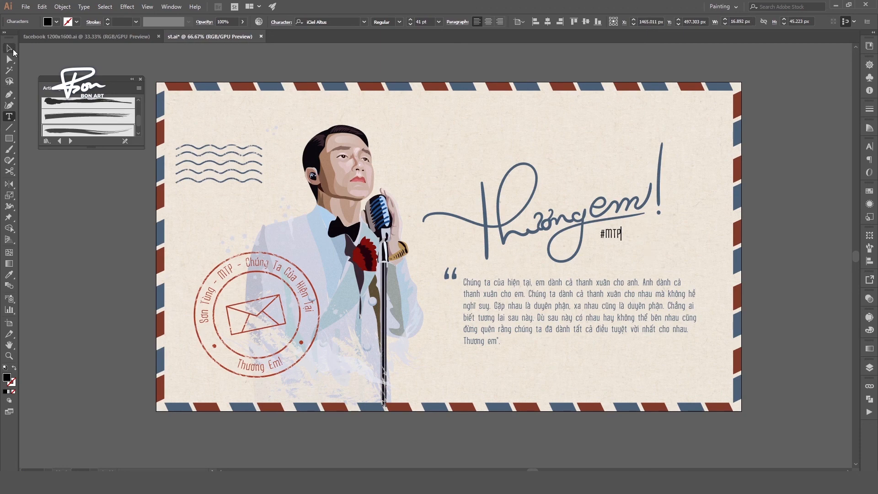
left_click(9, 49)
left_click(737, 217)
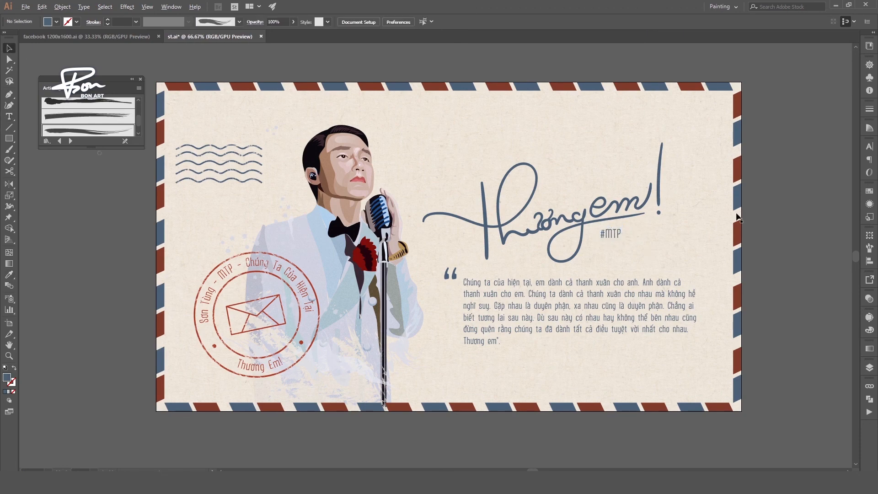
Step: Delete the "#MTP" text beneath the lettering
key("ctrl+plus")
left_click(578, 223)
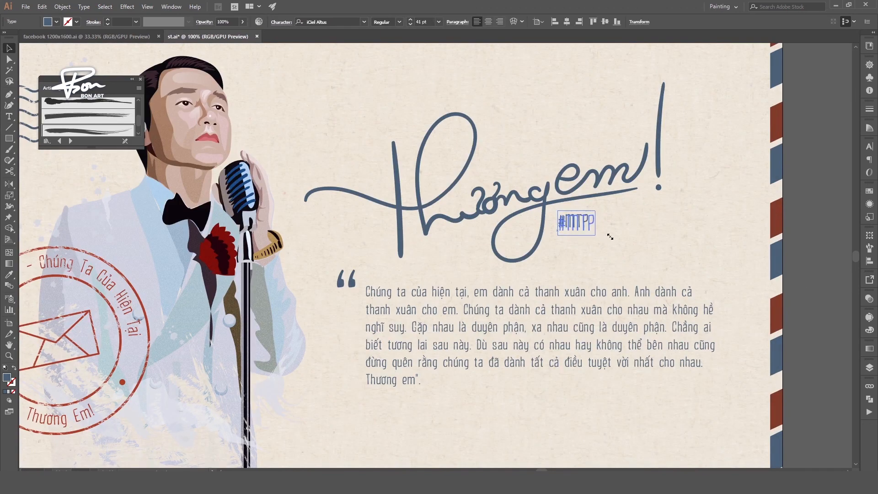
key("ctrl+minus")
key("Delete")
Step: Select all the strokes of the "Thương em!" lettering, including the exclamation mark, and group them
left_click(609, 196)
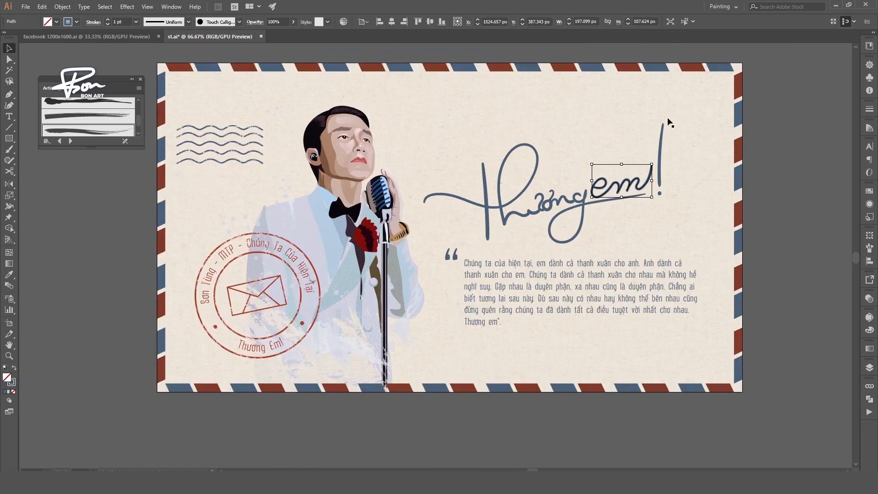
left_click(537, 210, "shift")
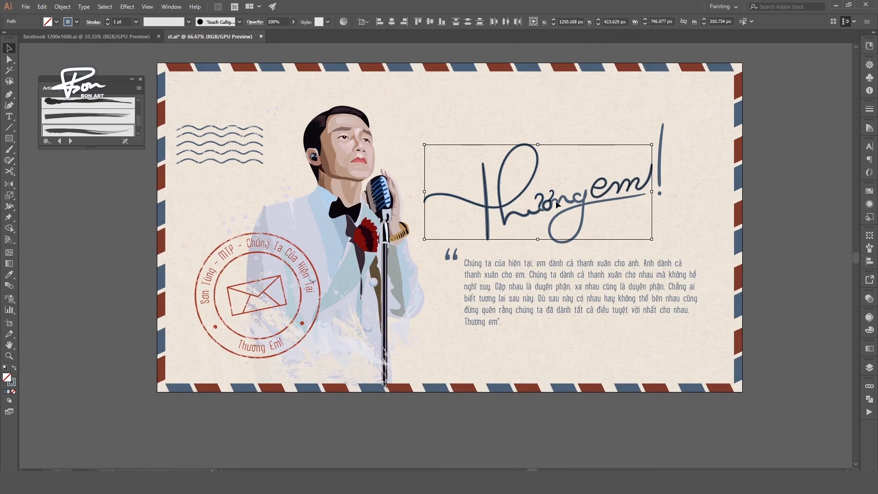
left_click(661, 138, "shift")
key("ctrl+g")
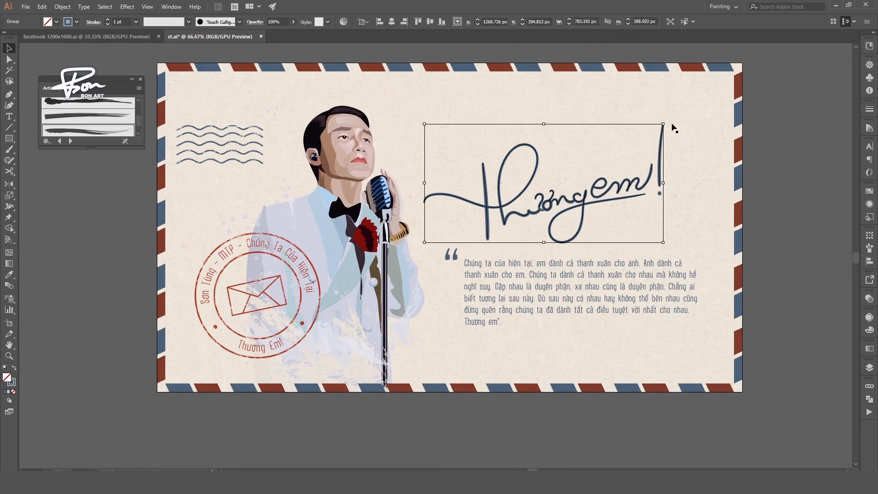
left_click(718, 178)
scroll(718, 178, "down", 2)
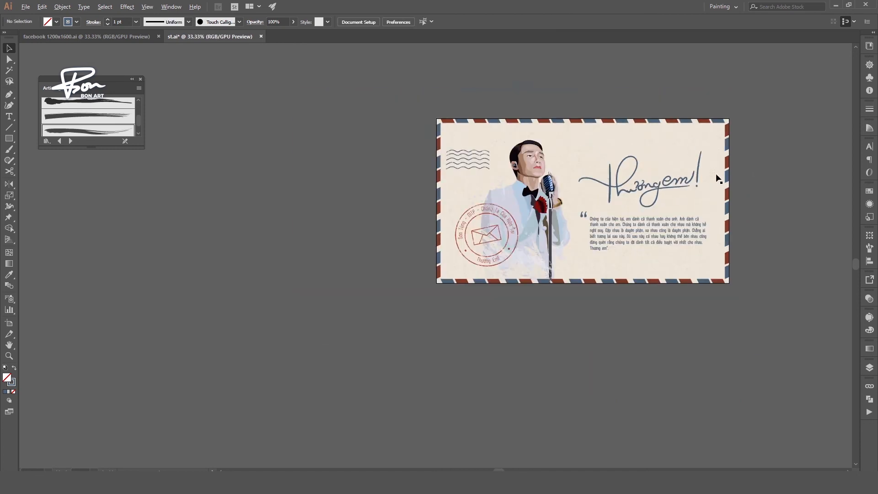
scroll(733, 172, "up", 1)
scroll(745, 260, "up", 1)
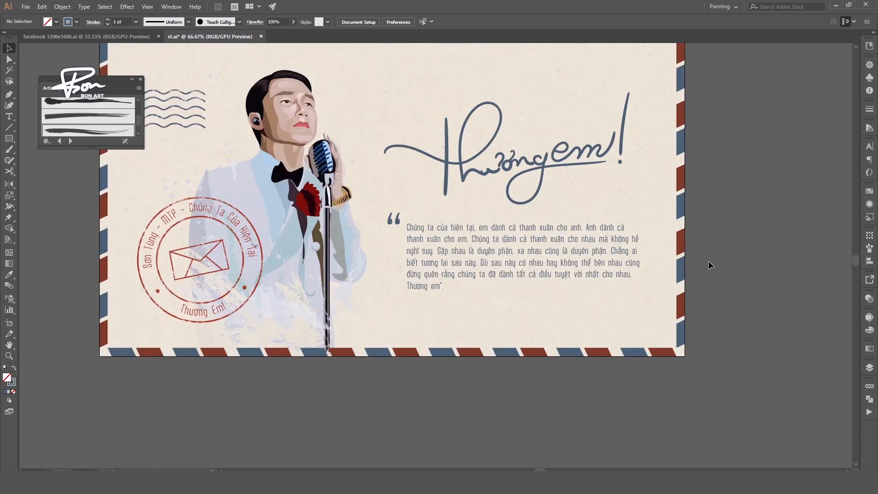